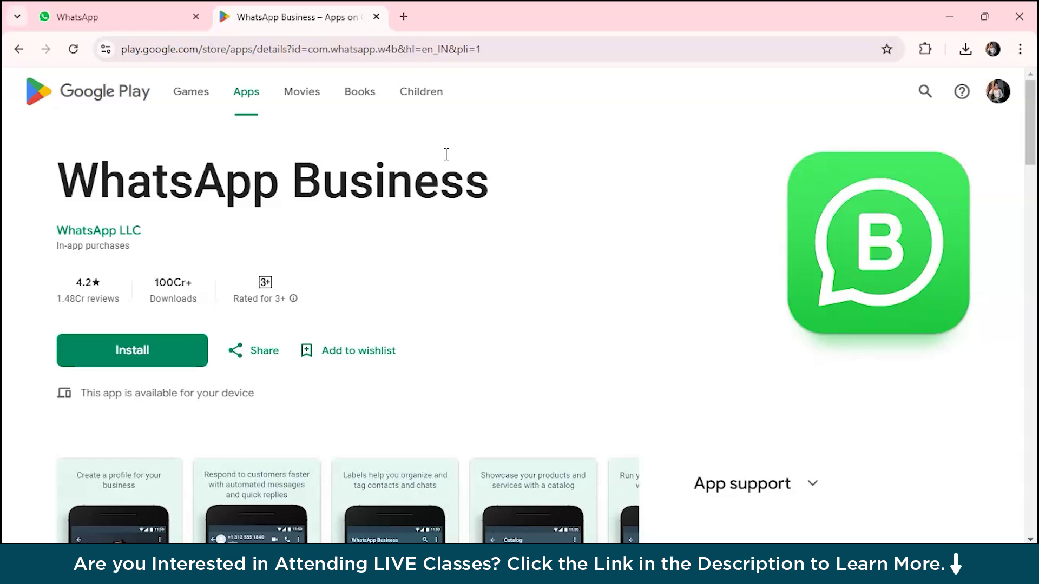
Step: Switch to WhatsApp Web, review the profile's business categories and save Apparel & clothing and Shopping & retail
left_click(78, 17)
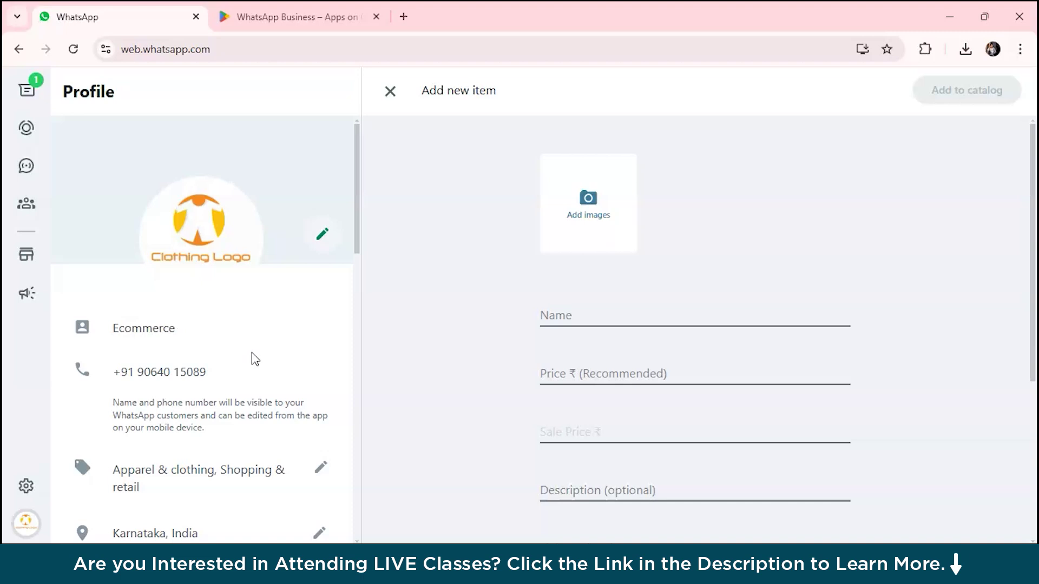
scroll(254, 359, "down", 1)
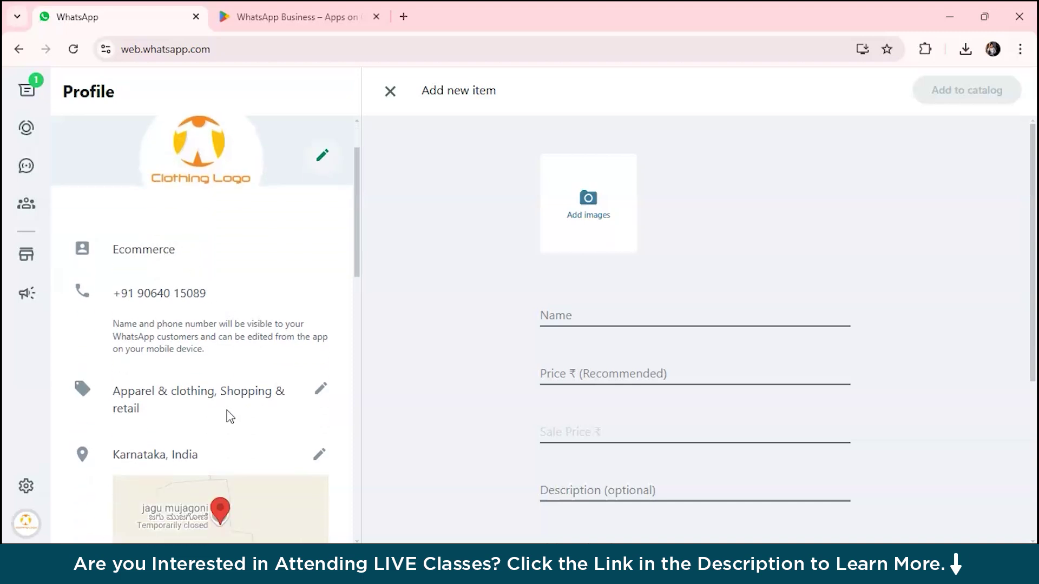
left_click(321, 399)
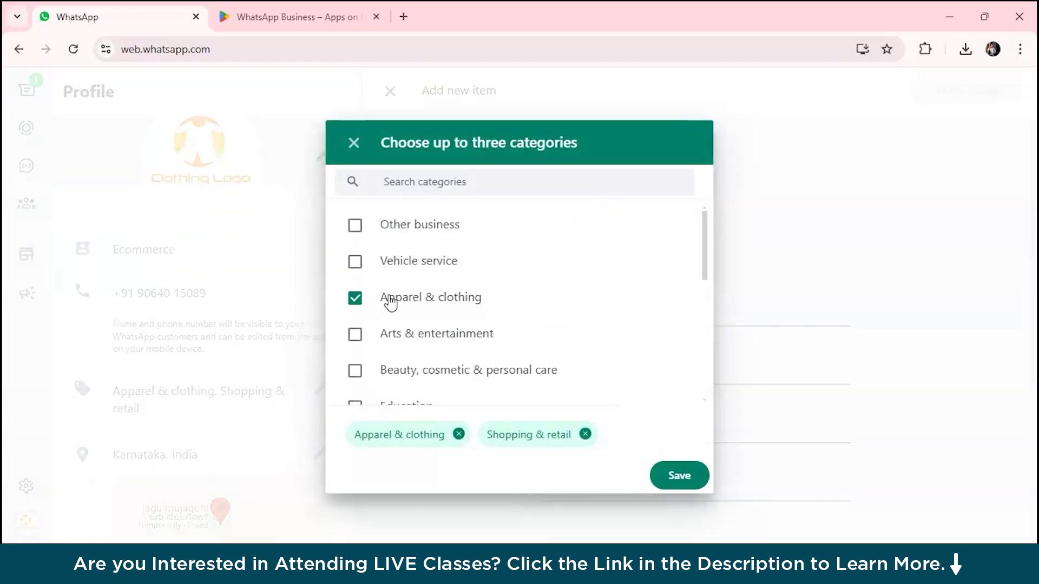
scroll(414, 323, "down", 5)
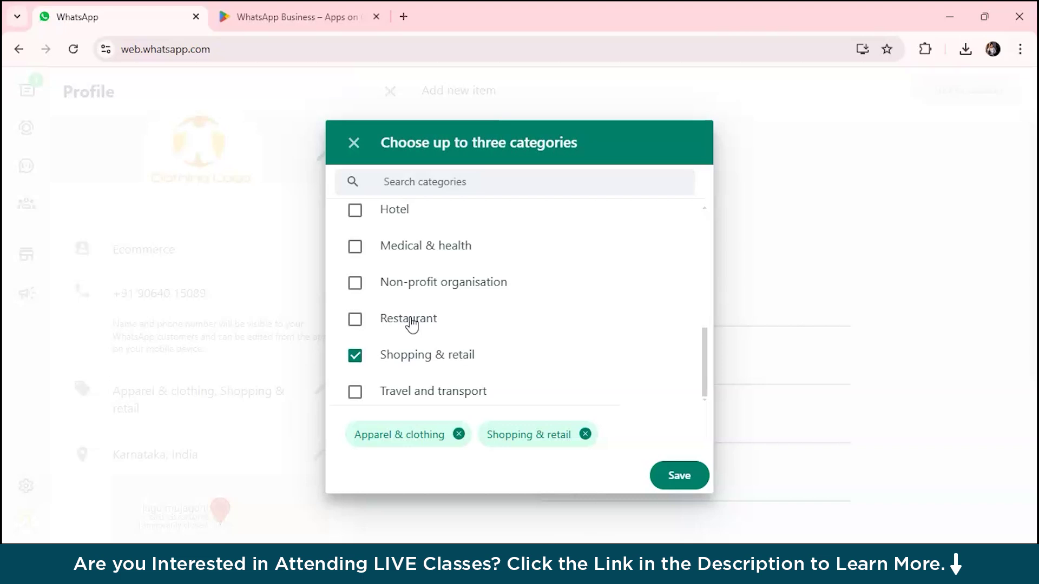
scroll(411, 325, "up", 1)
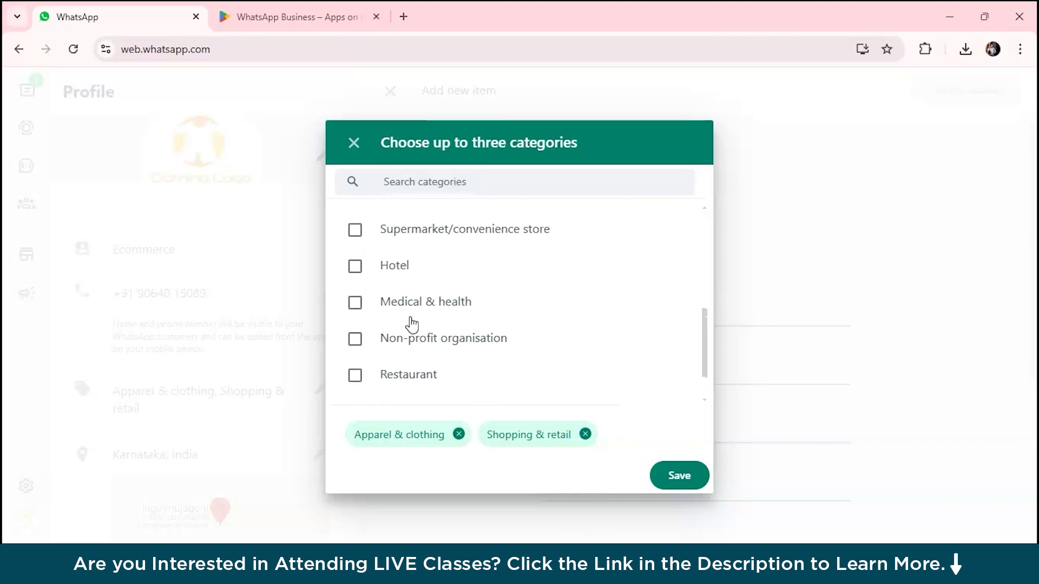
scroll(411, 325, "up", 4)
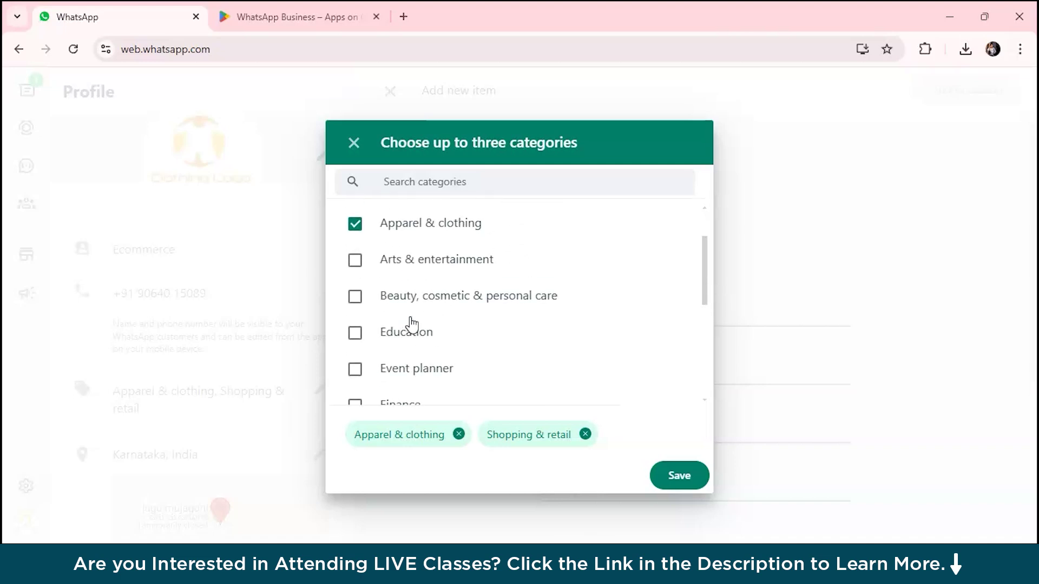
scroll(411, 323, "up", 1)
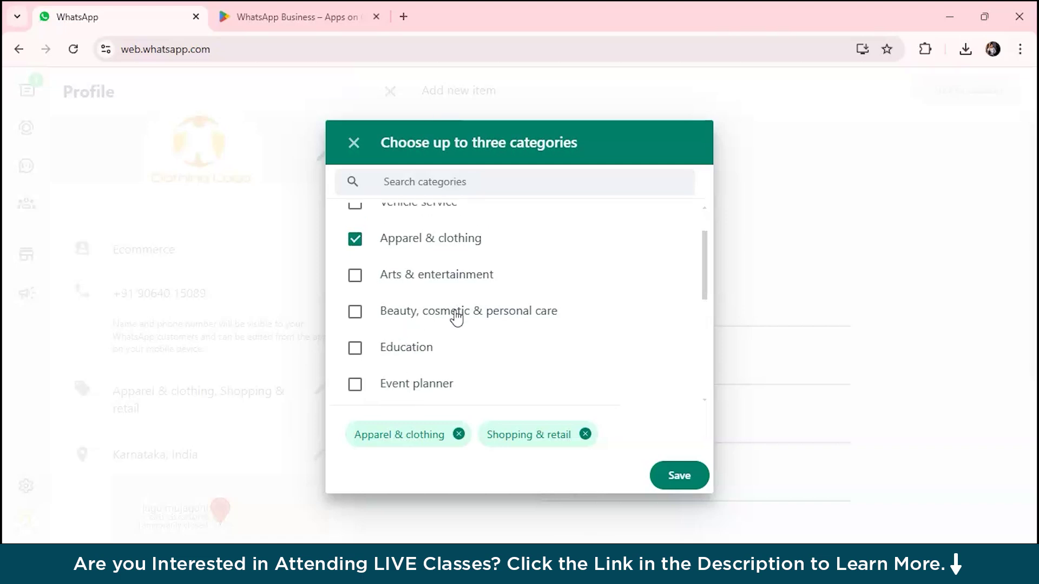
scroll(456, 318, "up", 2)
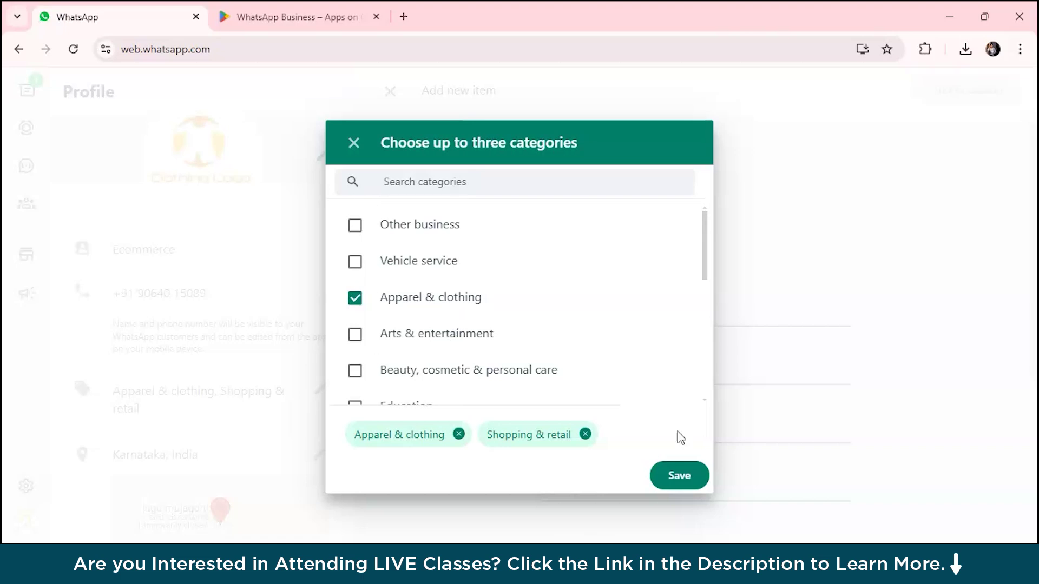
left_click(680, 475)
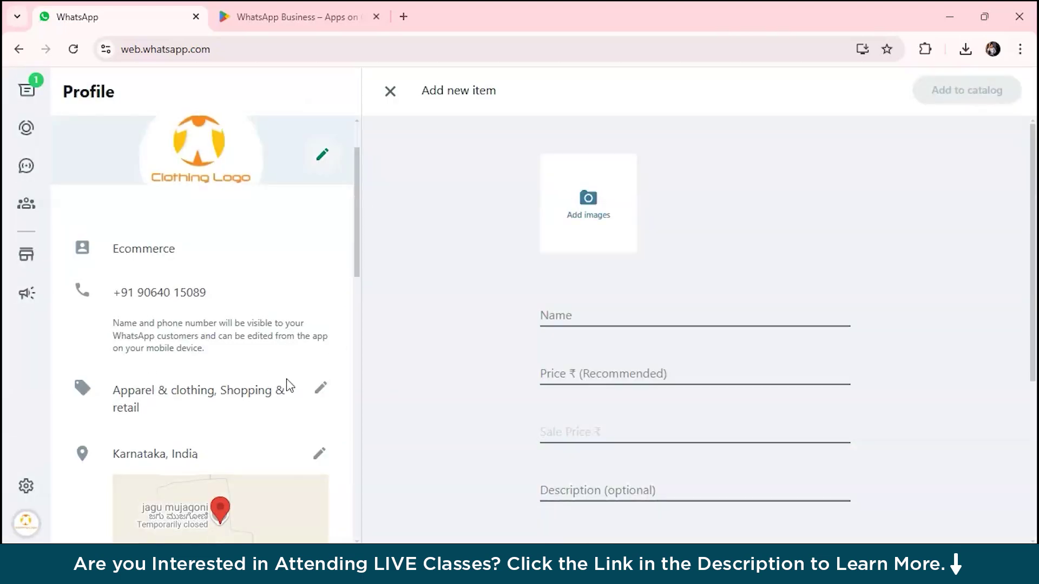
Step: Open the business address in the profile for editing and save it
scroll(285, 382, "down", 1)
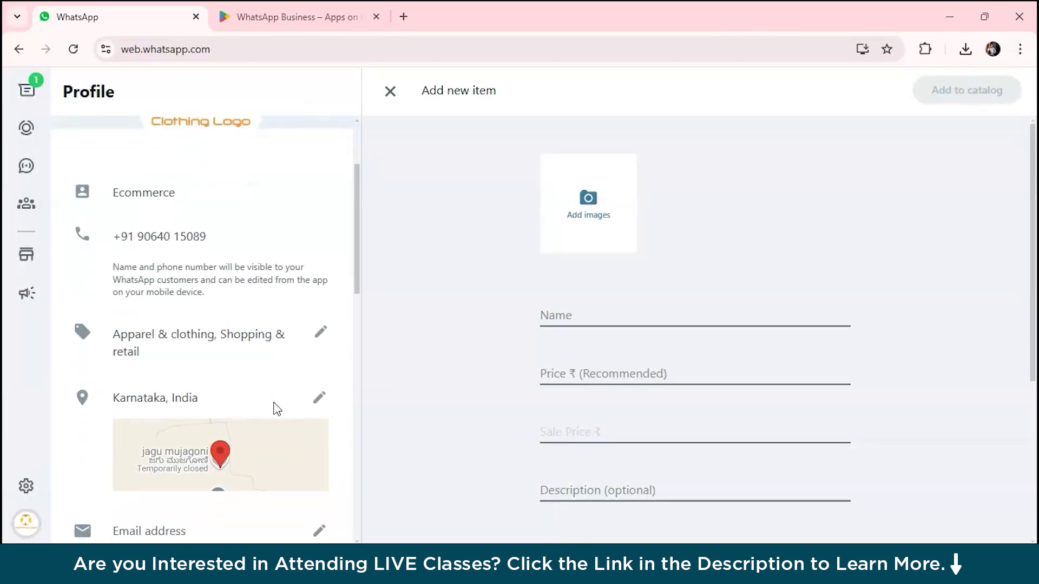
left_click(318, 400)
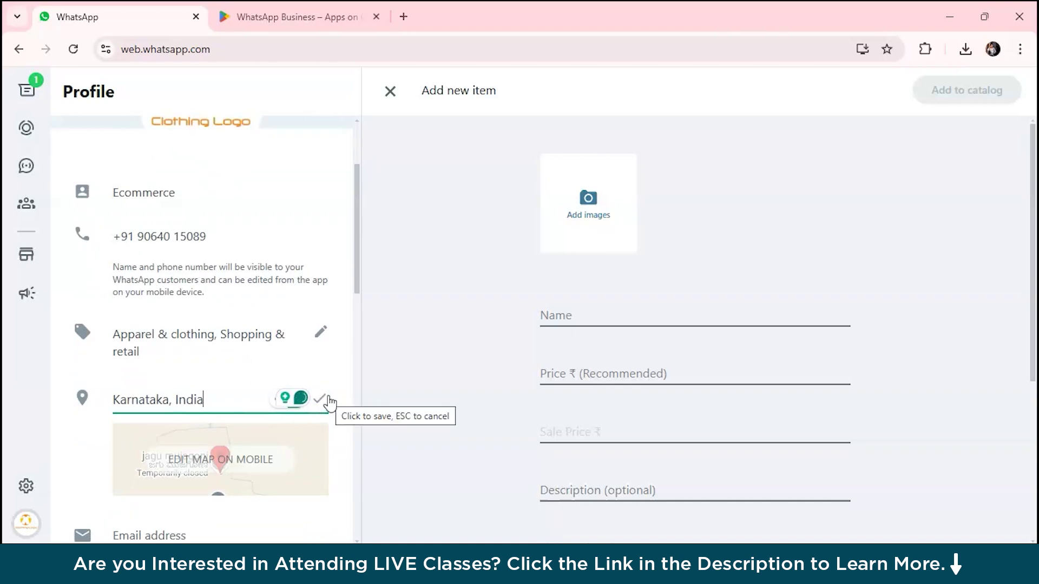
left_click(328, 400)
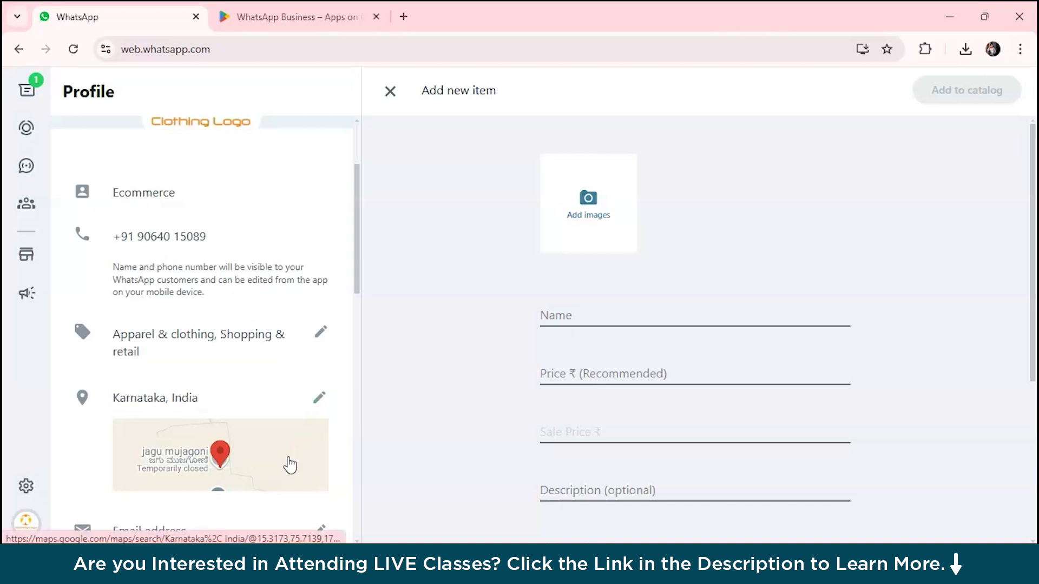
Step: Open the profile's website field for editing and save it empty
scroll(290, 460, "down", 3)
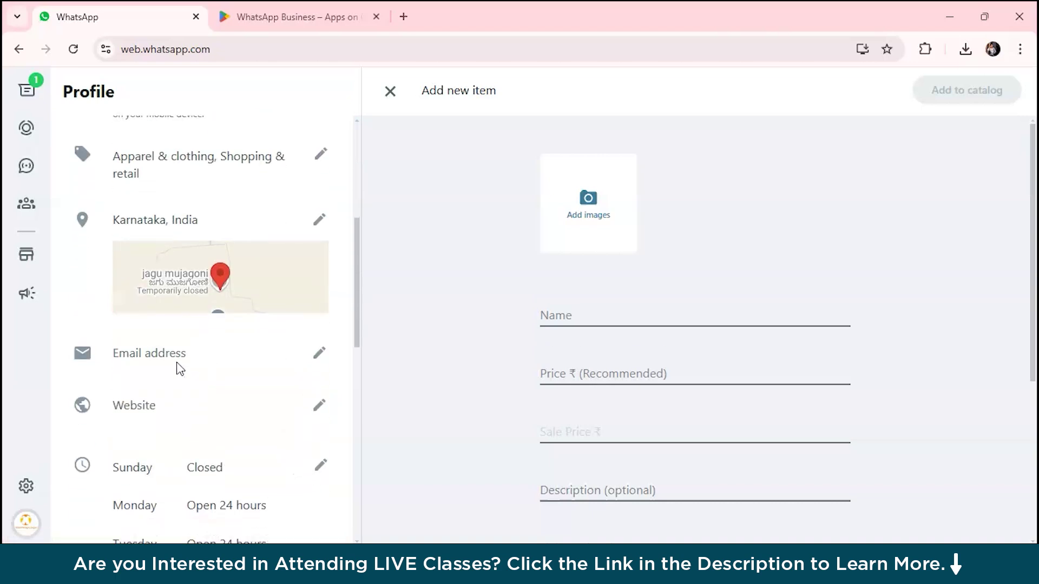
scroll(256, 363, "down", 1)
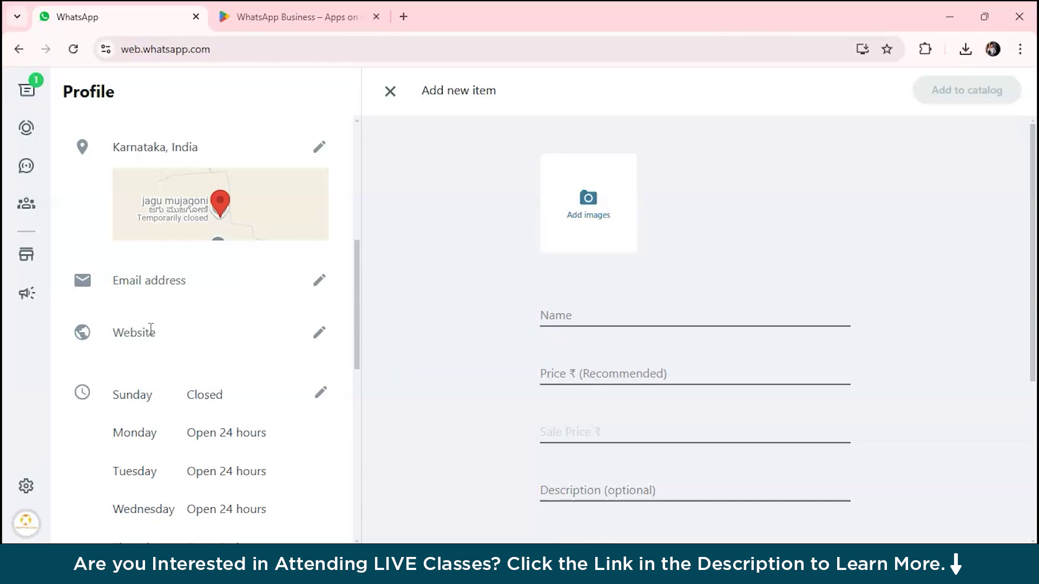
left_click(320, 332)
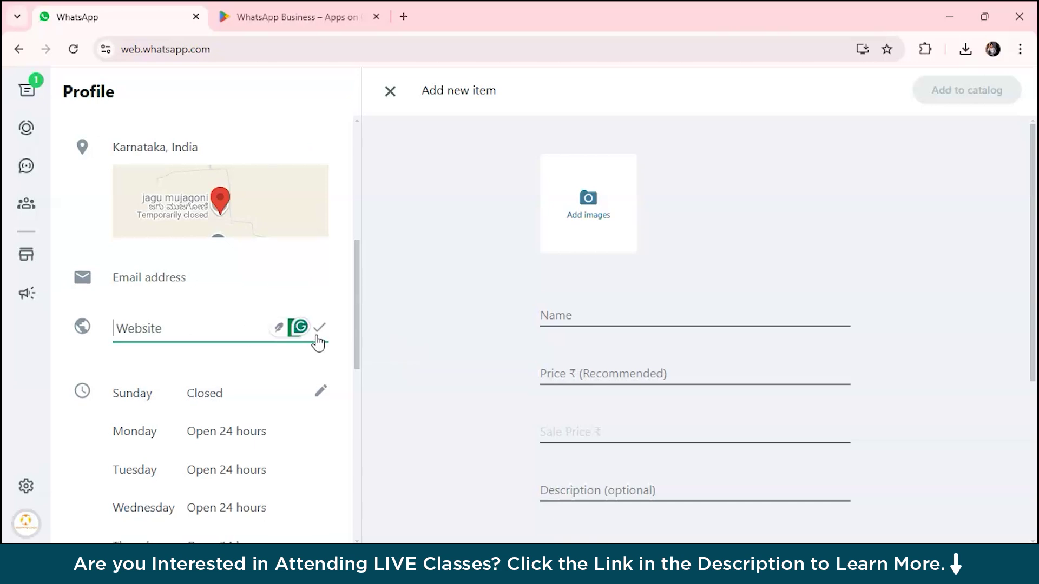
left_click(322, 329)
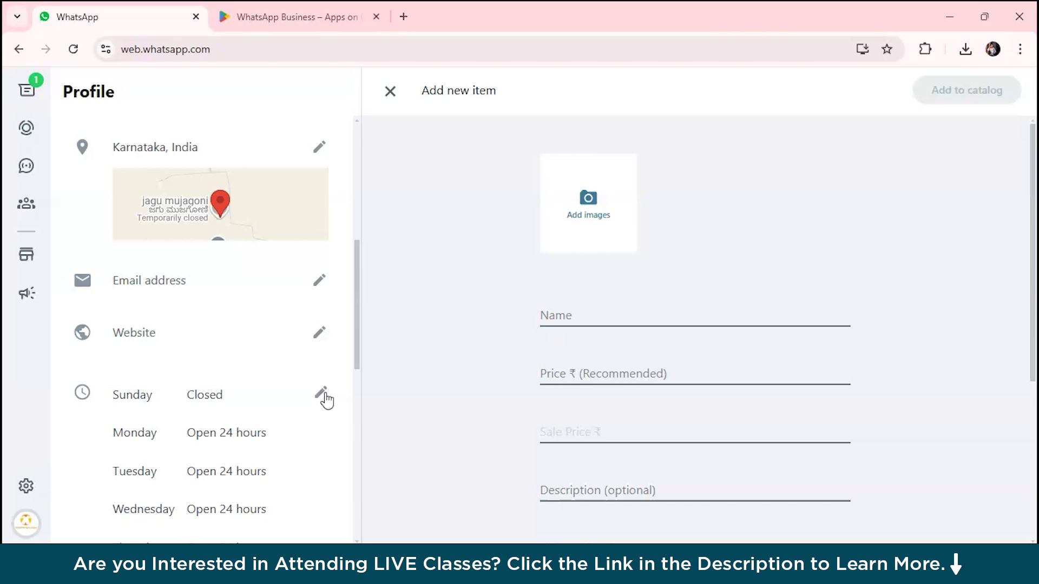
Step: Open the business hours editor, examine the schedule for each weekday under the always-open option, and close the editor
scroll(324, 399, "down", 2)
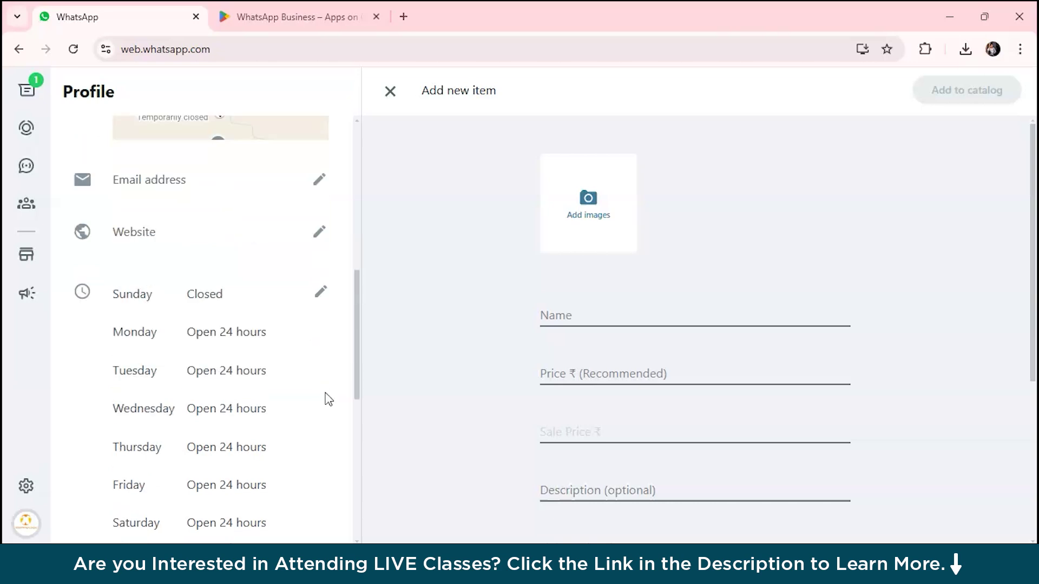
left_click(321, 296)
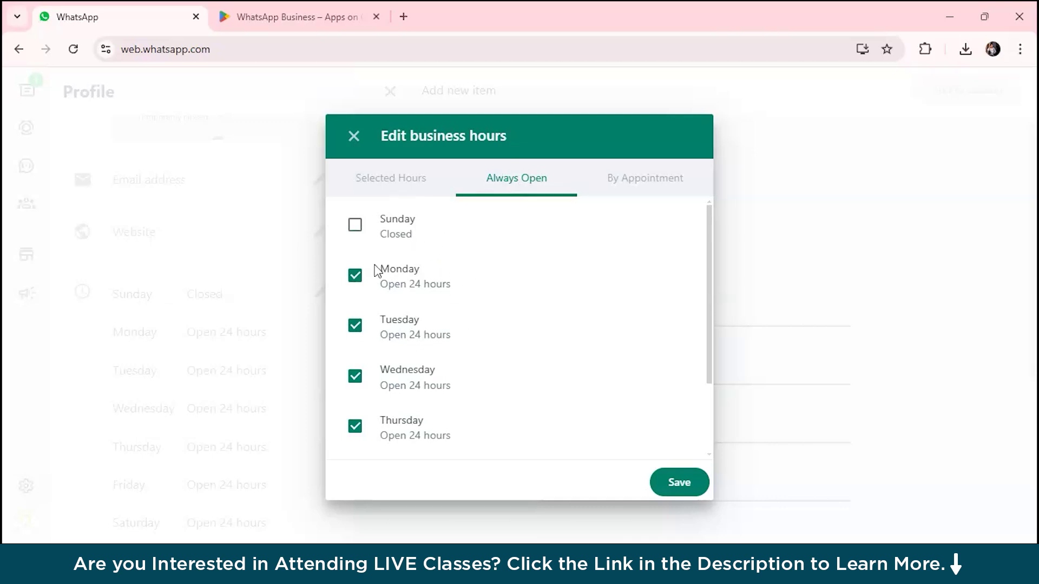
scroll(418, 304, "down", 1)
scroll(418, 304, "down", 2)
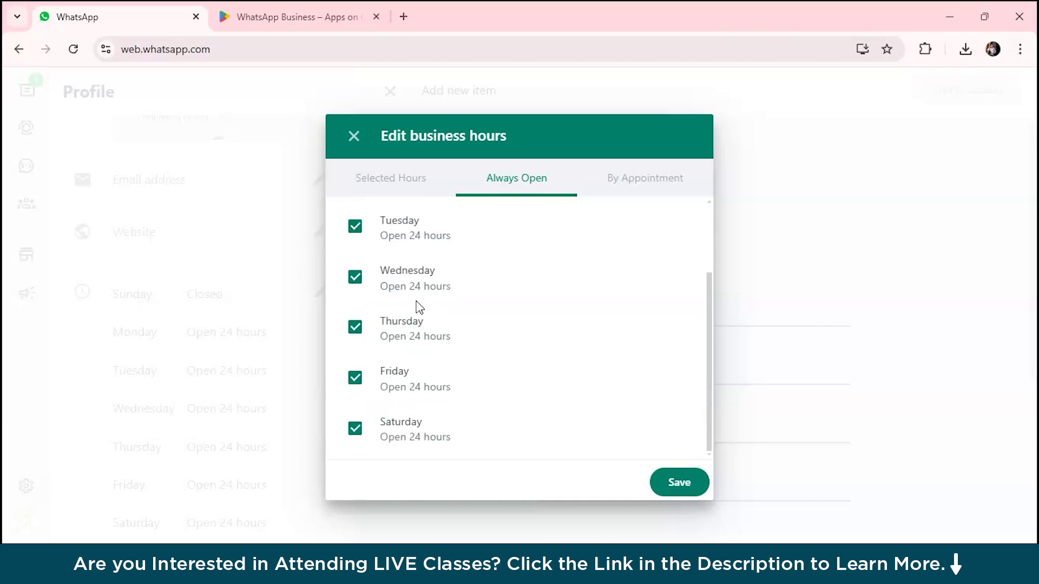
scroll(417, 306, "up", 3)
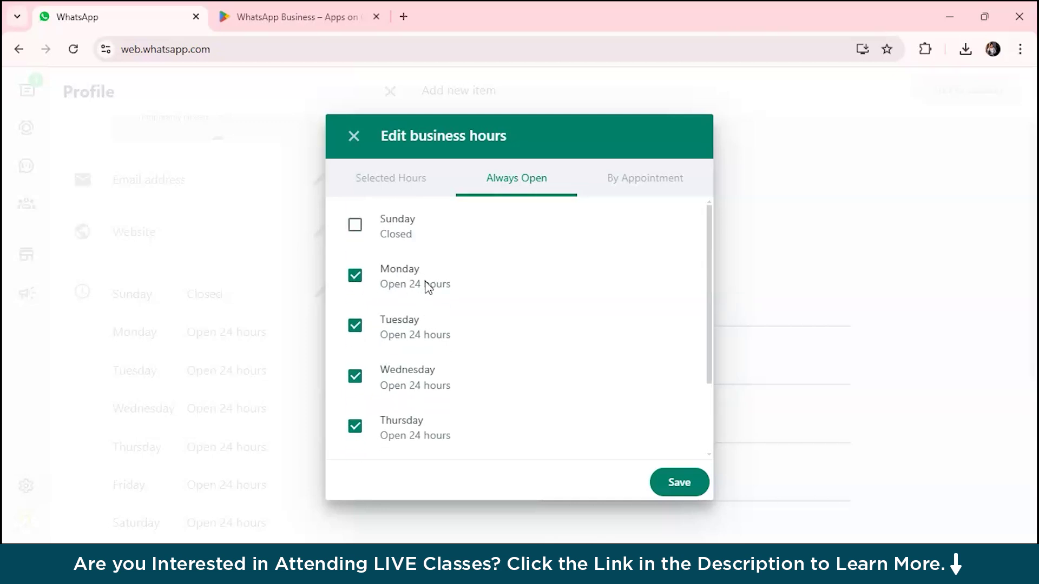
scroll(414, 381, "down", 3)
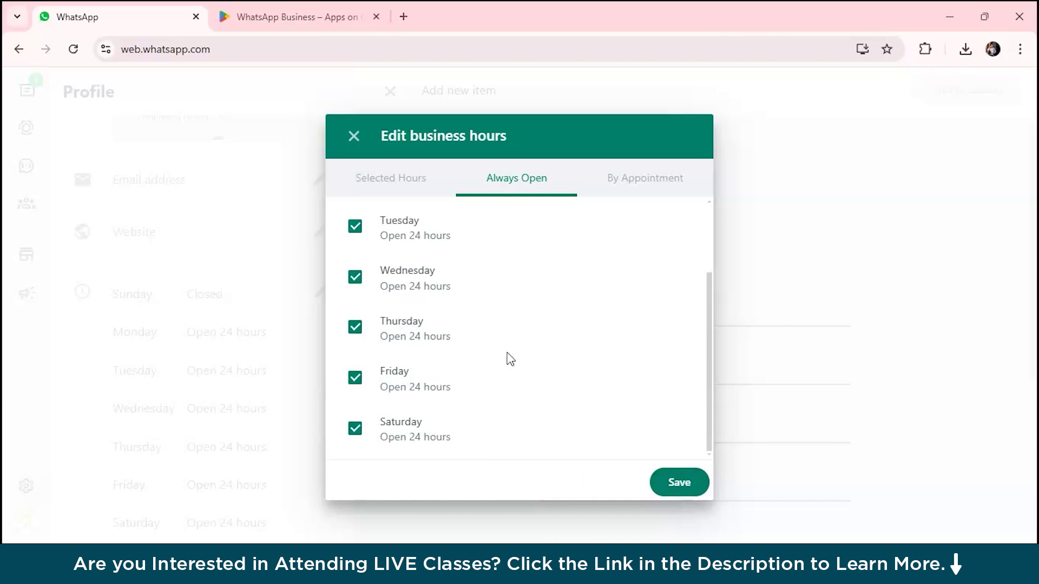
scroll(505, 358, "up", 2)
scroll(509, 357, "down", 1)
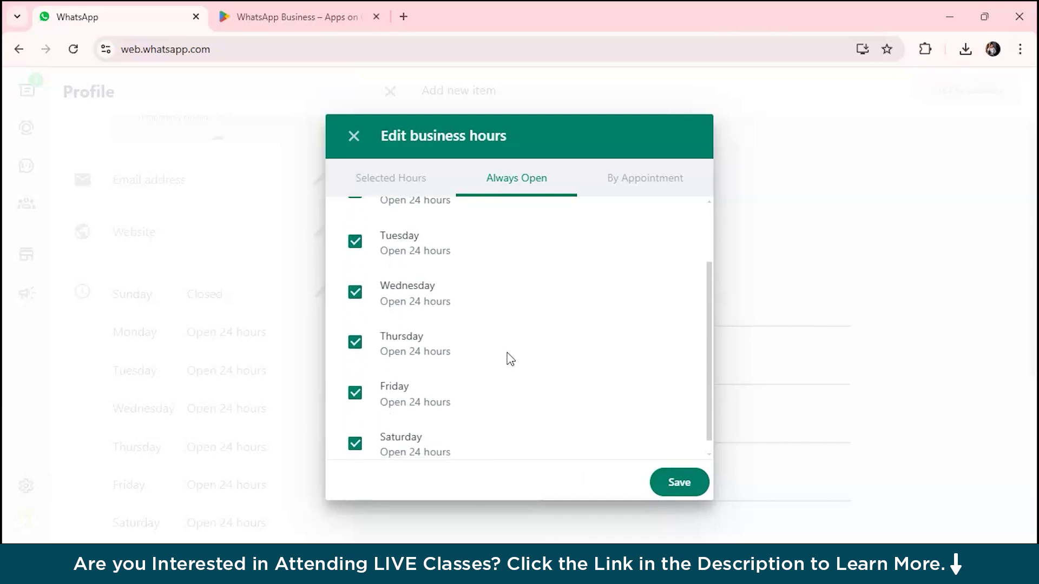
scroll(505, 358, "up", 2)
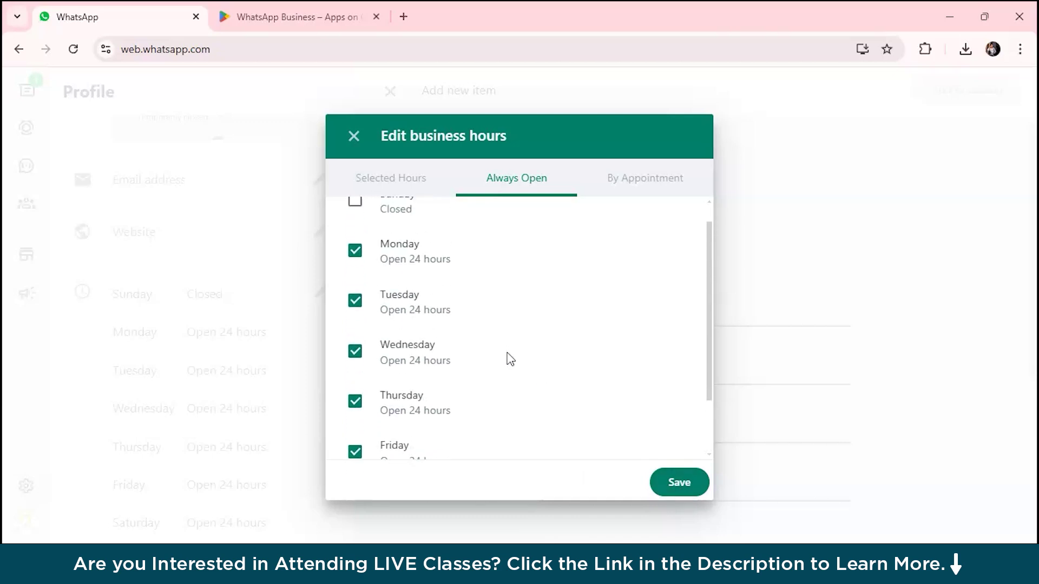
left_click(379, 182)
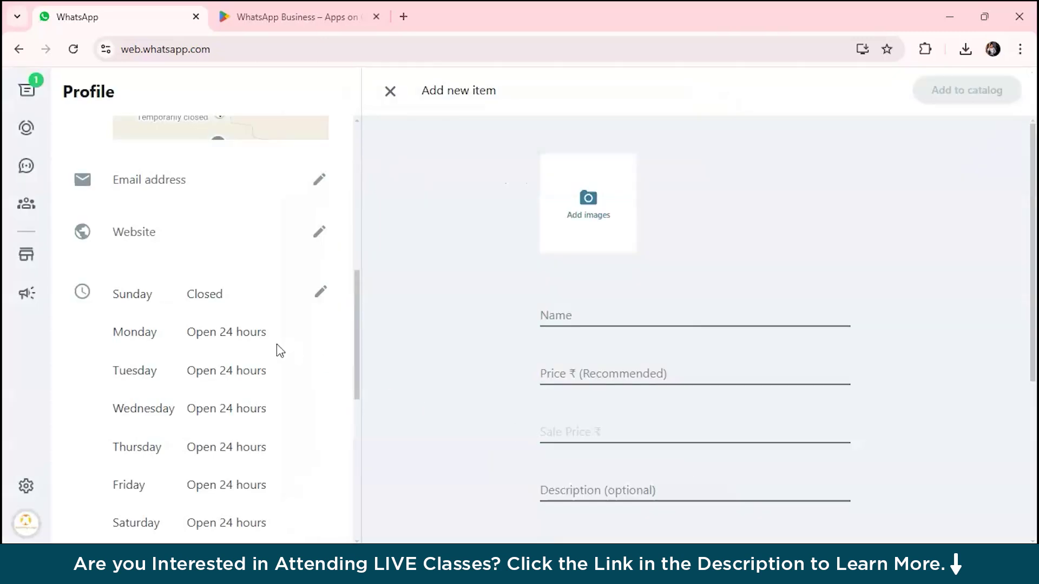
Step: Open the business description in the profile for editing, select its text and save the description
scroll(281, 350, "down", 6)
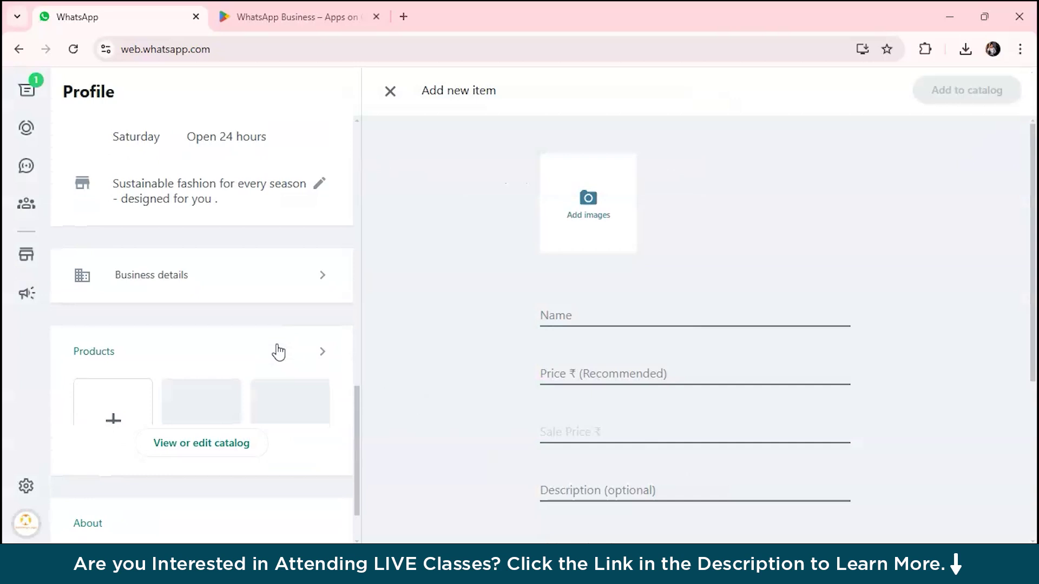
scroll(279, 352, "up", 3)
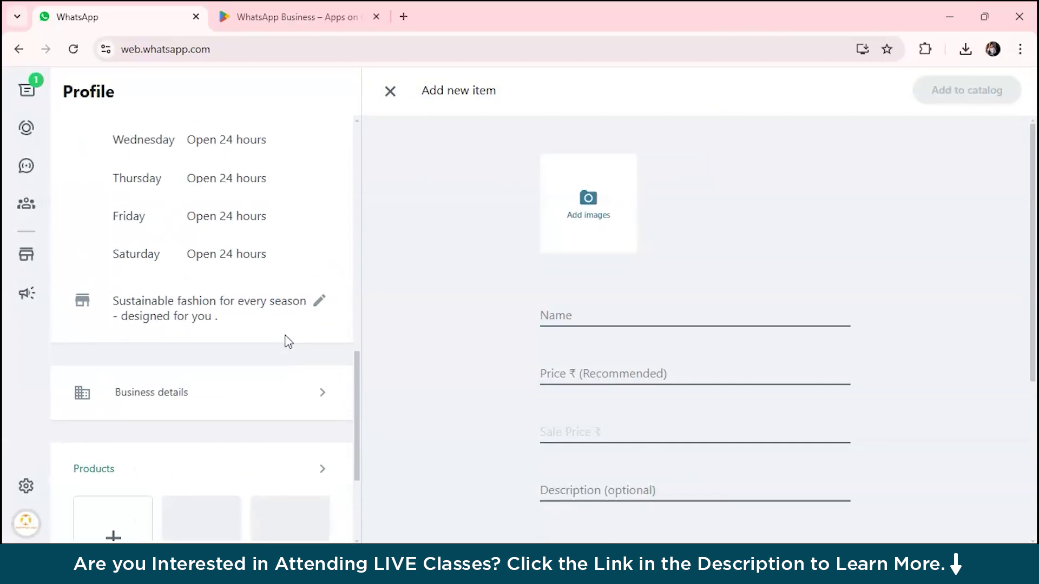
left_click(316, 306)
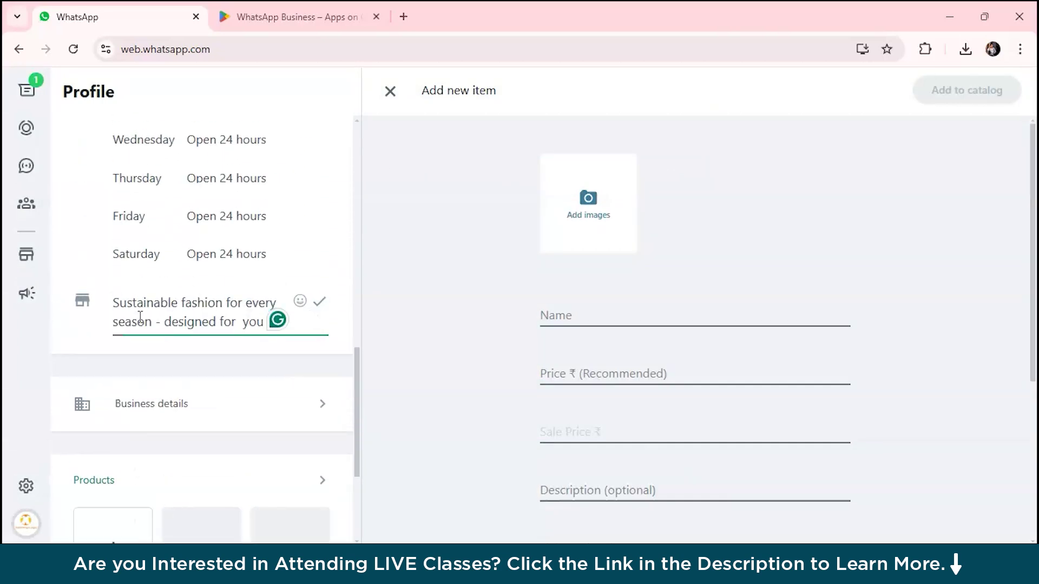
mouse_move(140, 318)
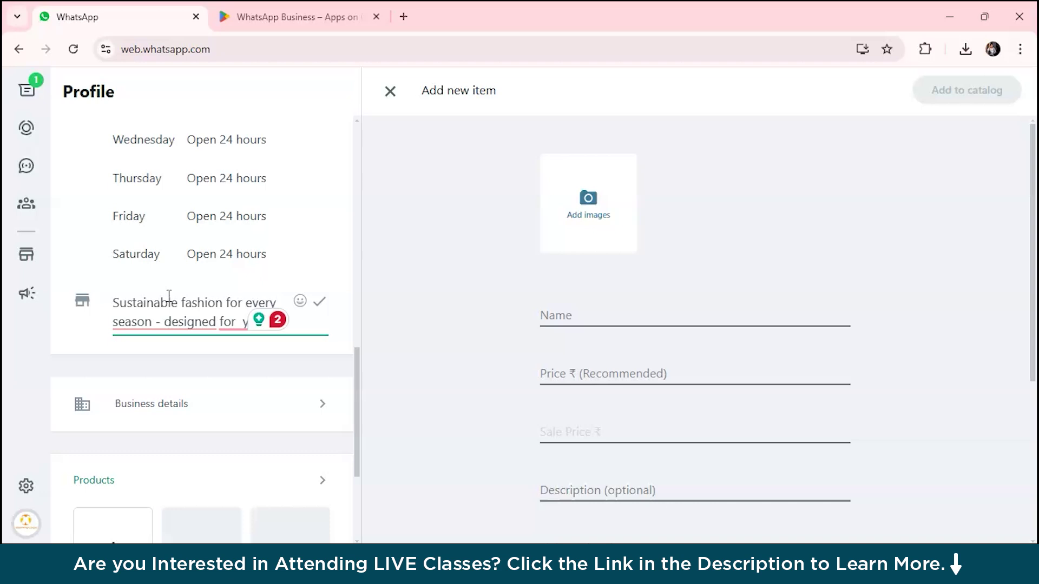
left_click_drag(147, 299, 218, 325)
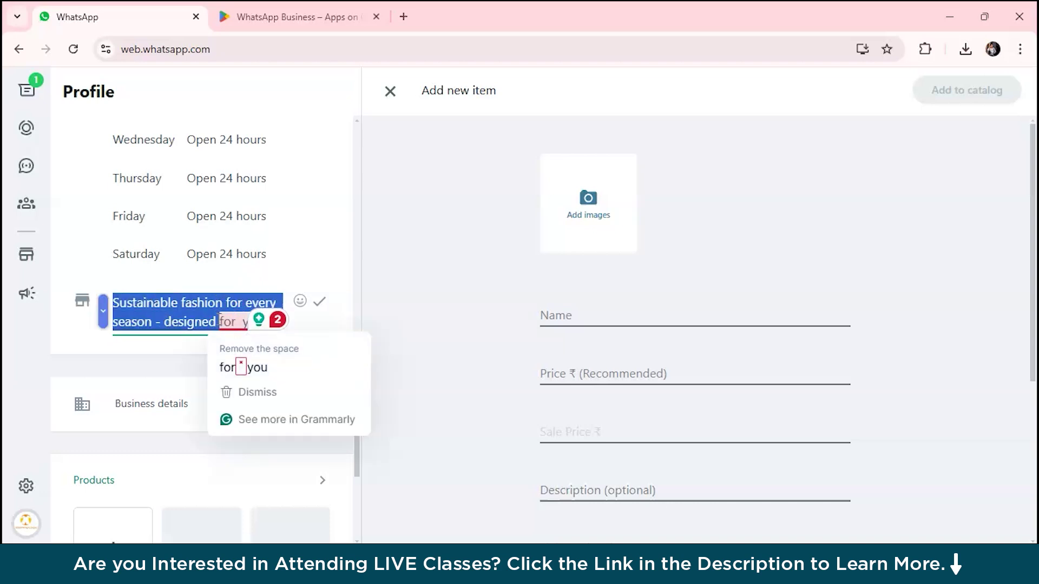
left_click(320, 302)
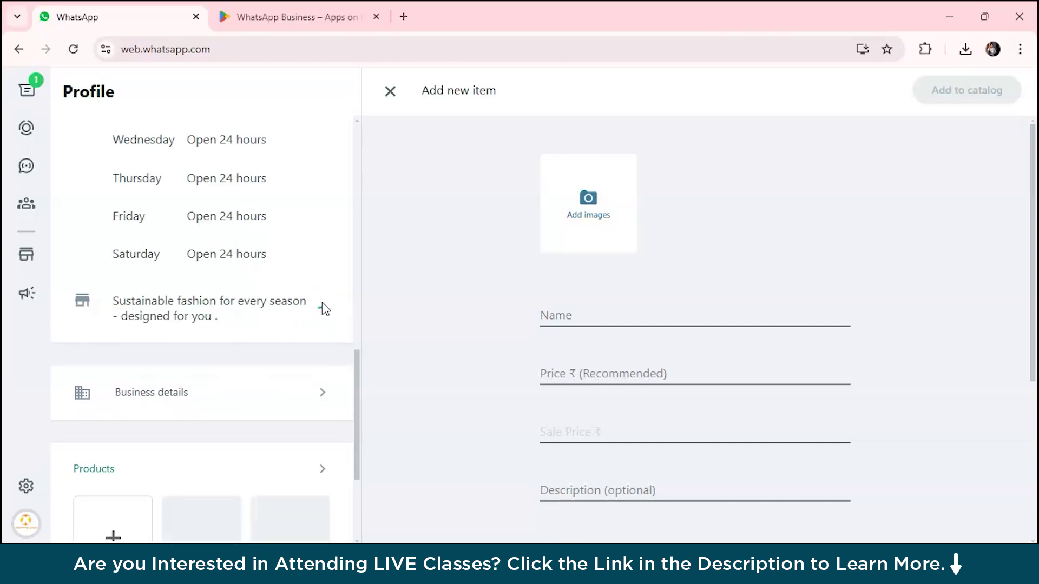
Step: Leave the business profile and open the product catalog from the business tools
scroll(294, 328, "down", 2)
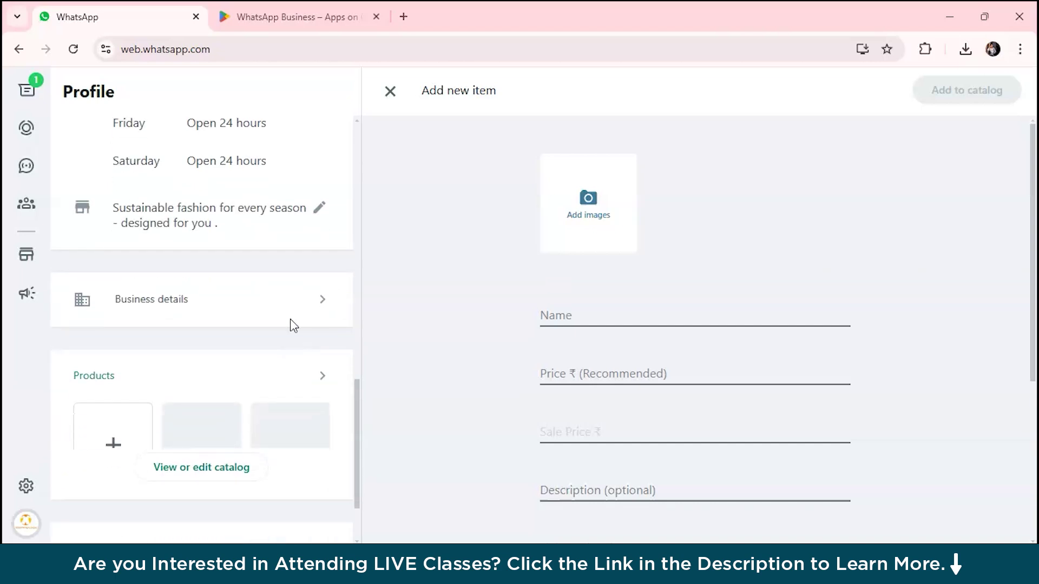
key("Escape")
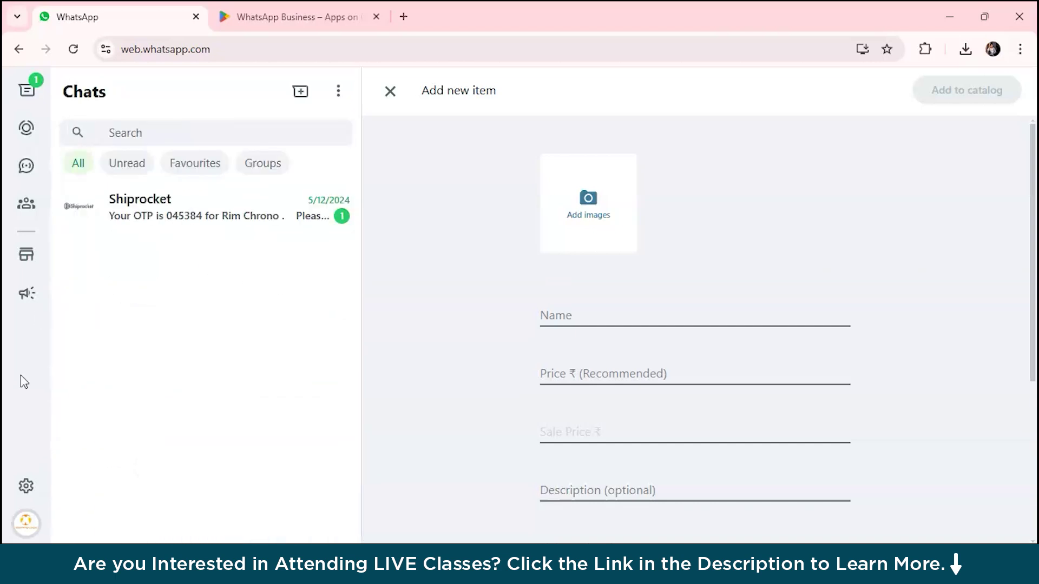
left_click(26, 255)
left_click(171, 238)
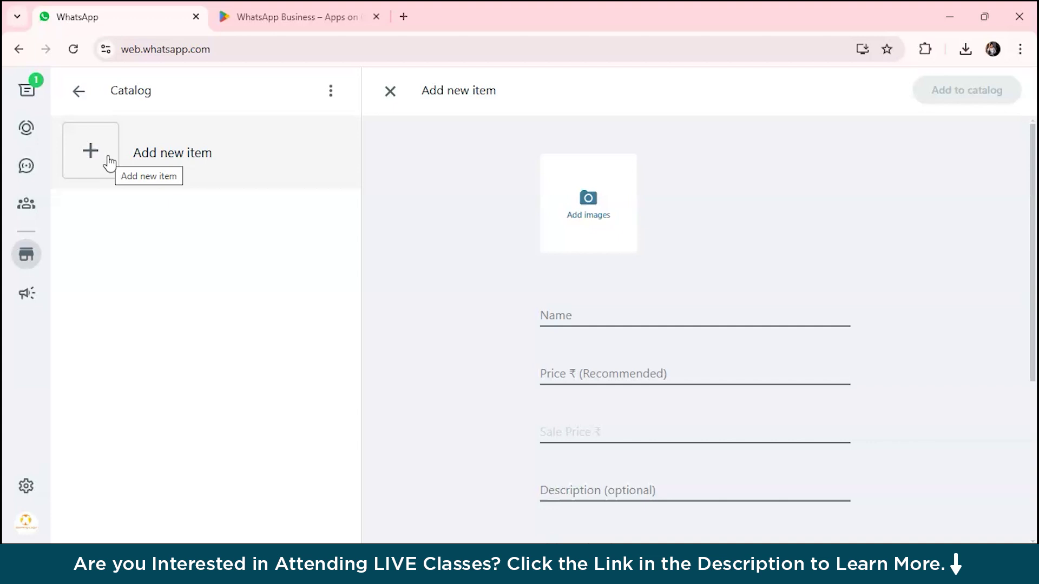
Step: Start a new catalog item and add two outfit photos to it from the Downloads folder
left_click(109, 162)
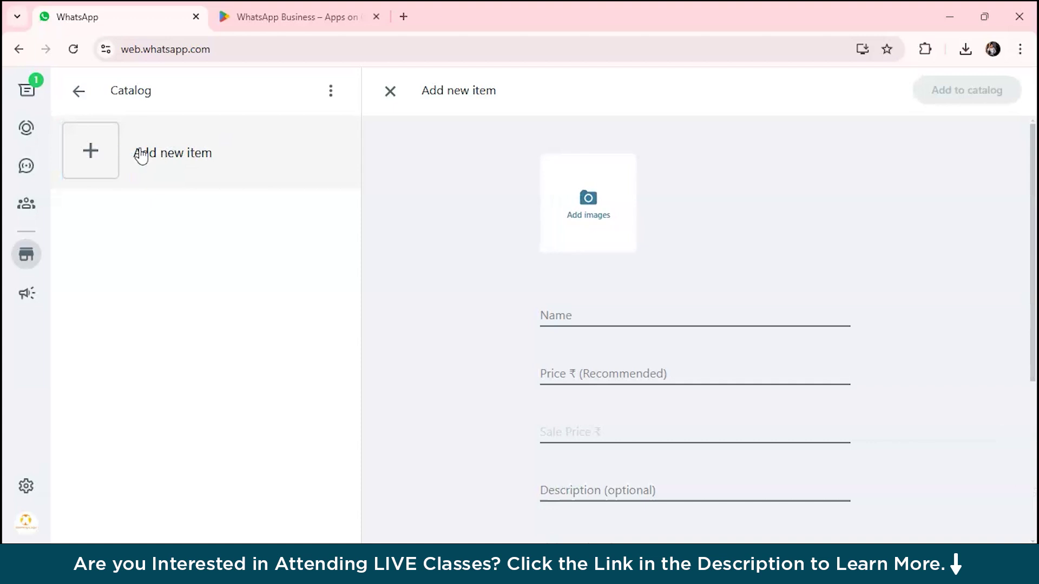
left_click(581, 227)
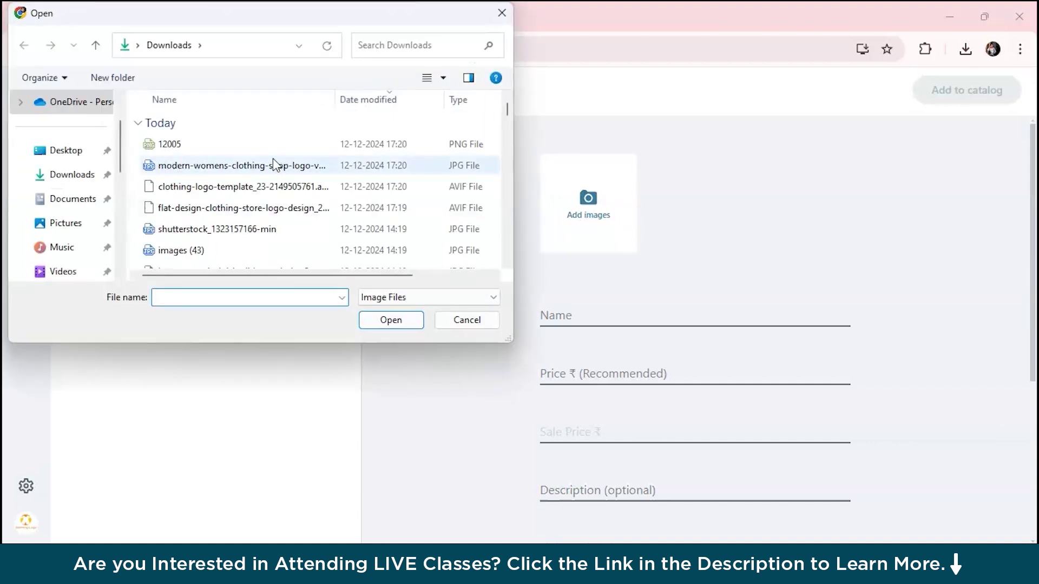
left_click(270, 164)
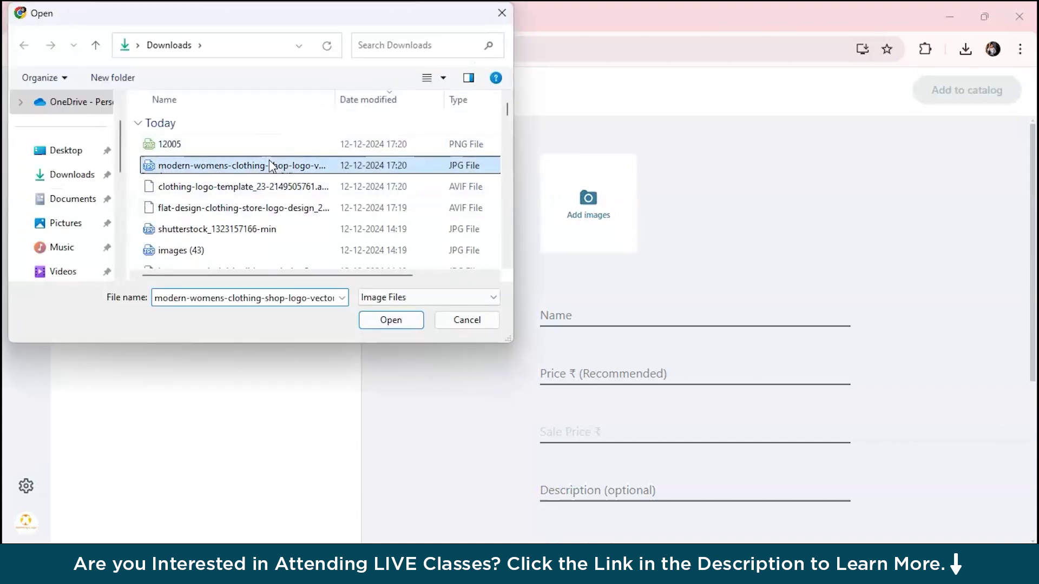
left_click(385, 323)
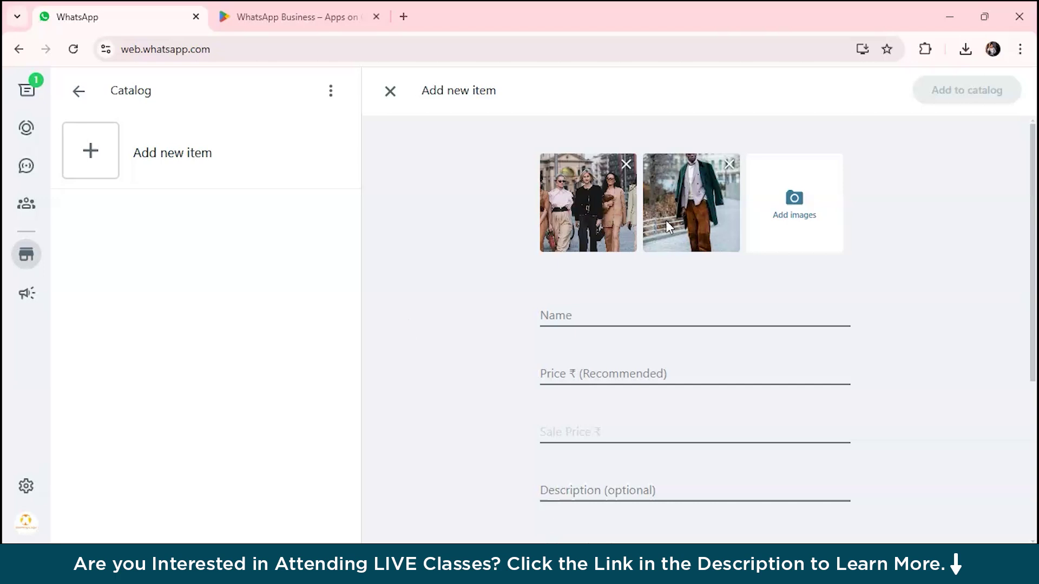
Step: Name the new catalog item "Eco friendly winter dress"
scroll(665, 220, "down", 2)
left_click(619, 222)
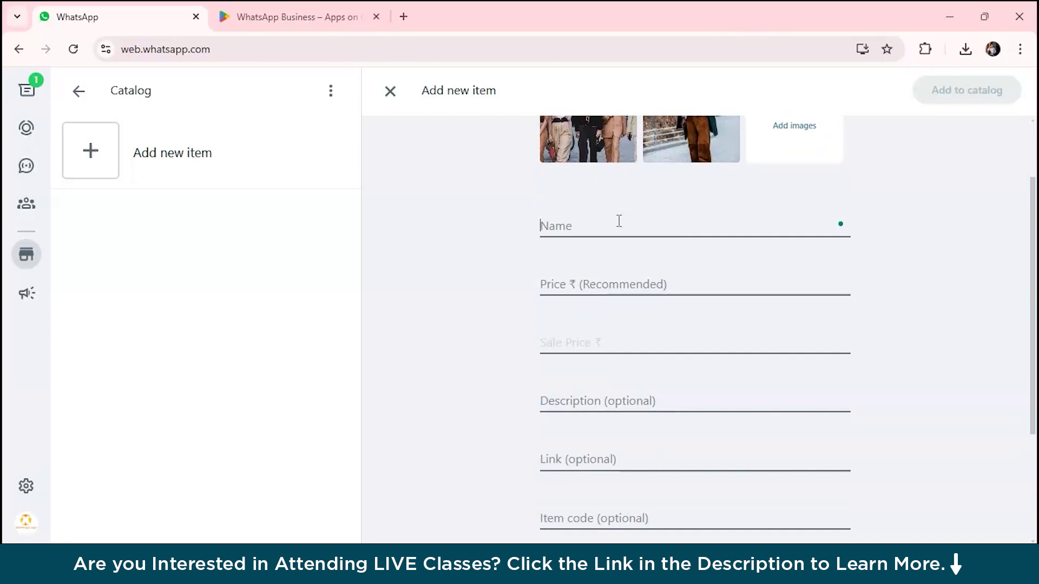
type("Eco fr")
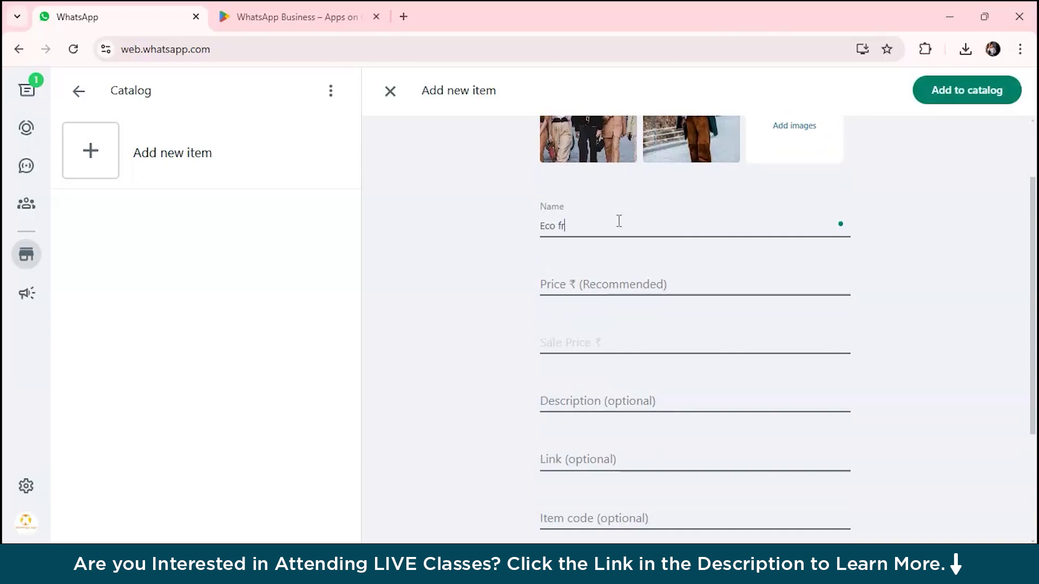
type("iendly winter dress")
Step: Set the item's price to ₹1500 and its sale price to ₹1000
left_click(592, 287)
type("1500")
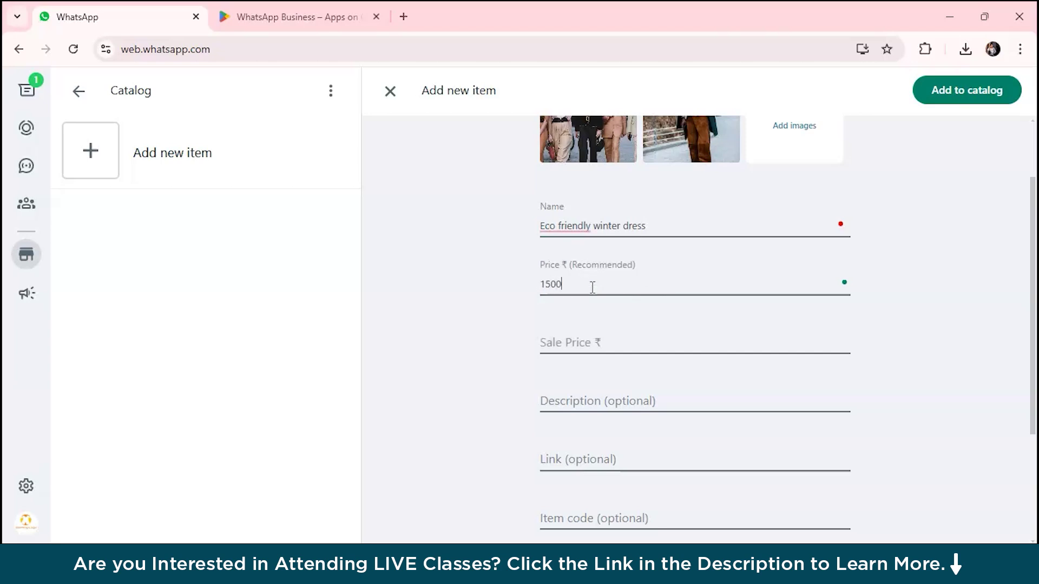
left_click(607, 345)
type("1")
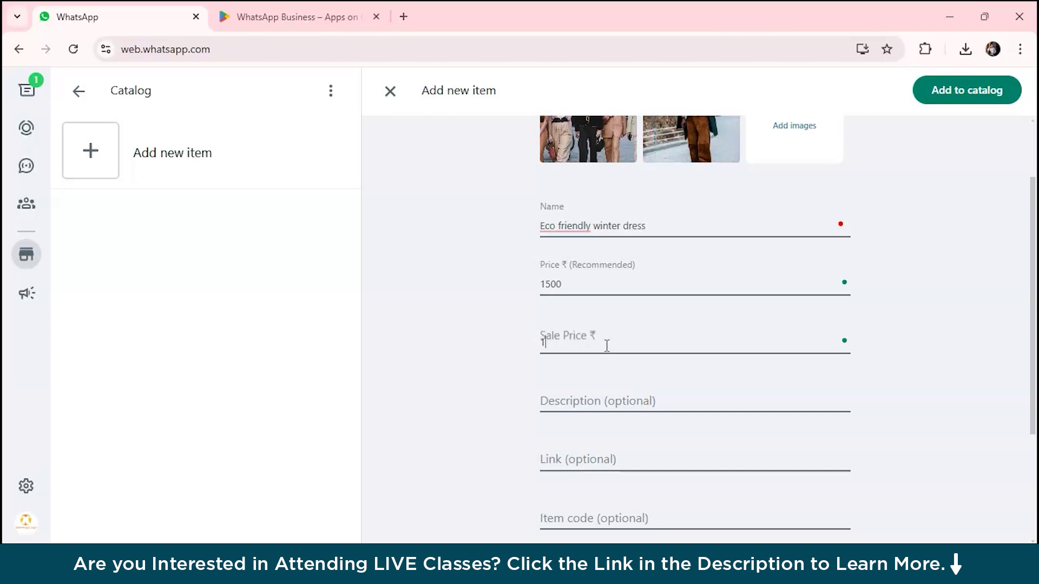
type("000")
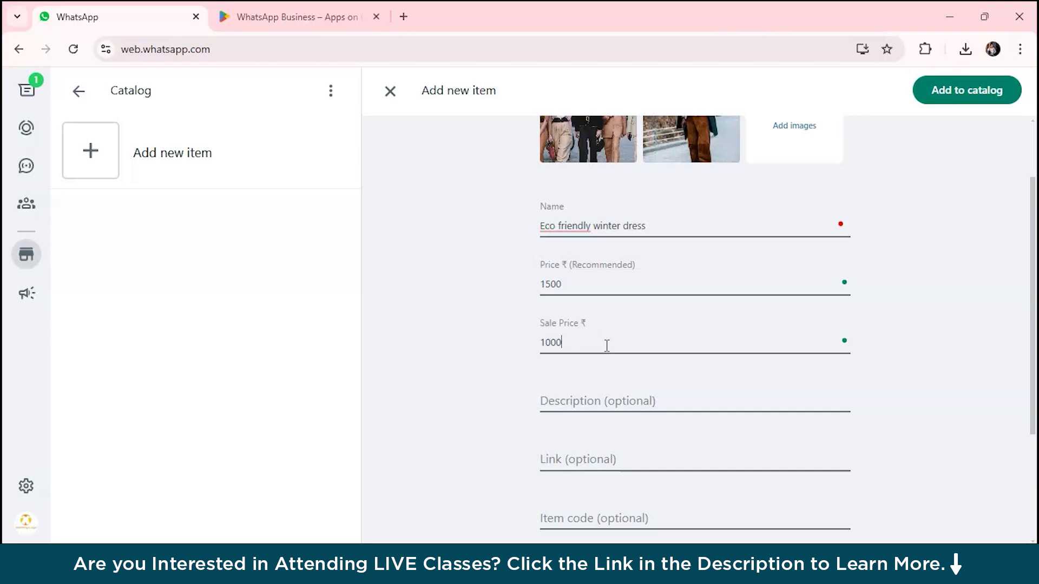
Step: Enter the item description "Breathable fabric made from sustainable materials . Available in all sizes."
scroll(608, 349, "down", 2)
left_click(584, 316)
scroll(584, 318, "down", 1)
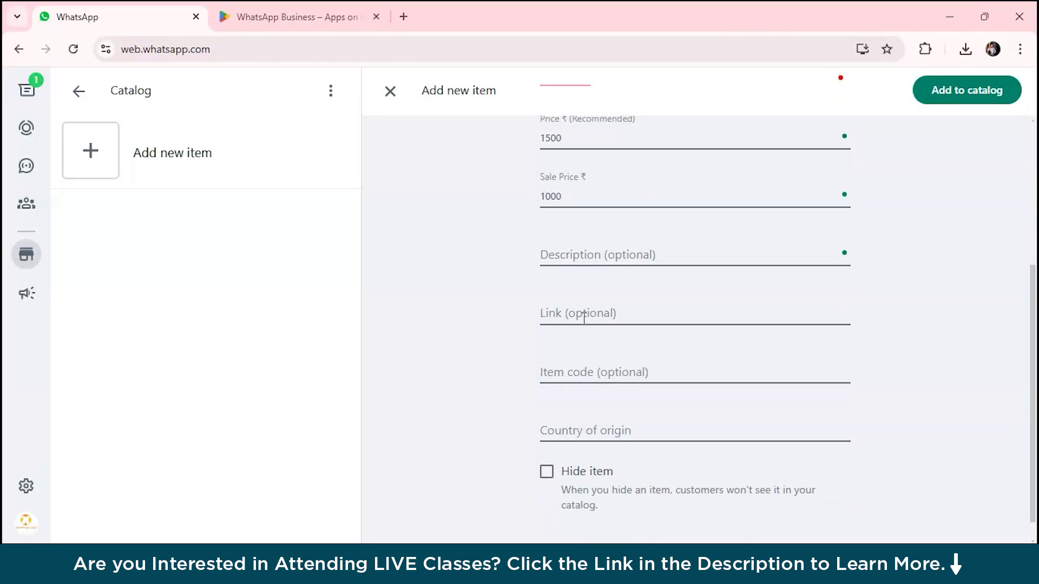
type("L")
key("BackSpace")
type("Breat")
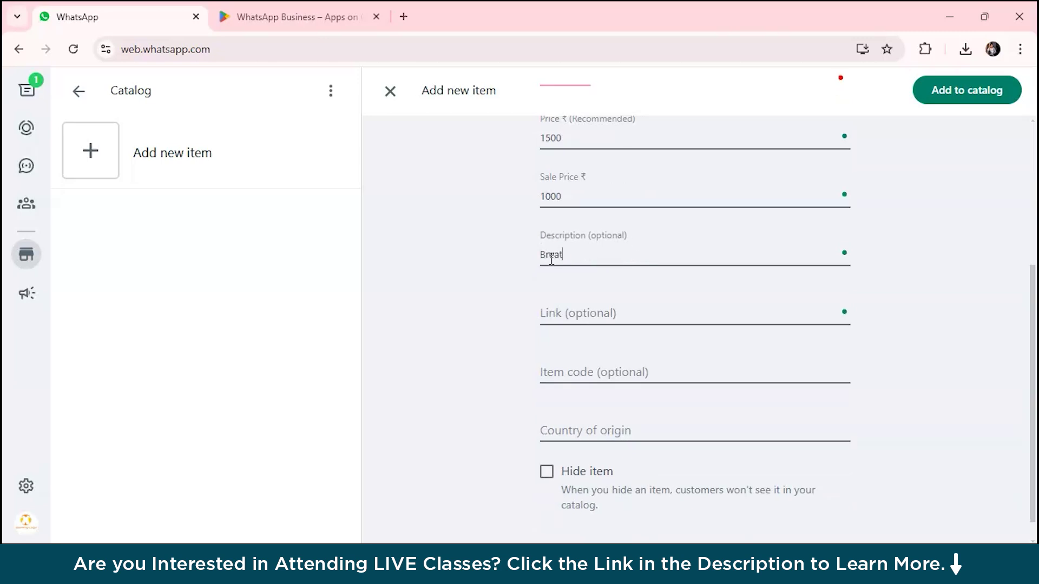
type("hable fabric made from sustainab")
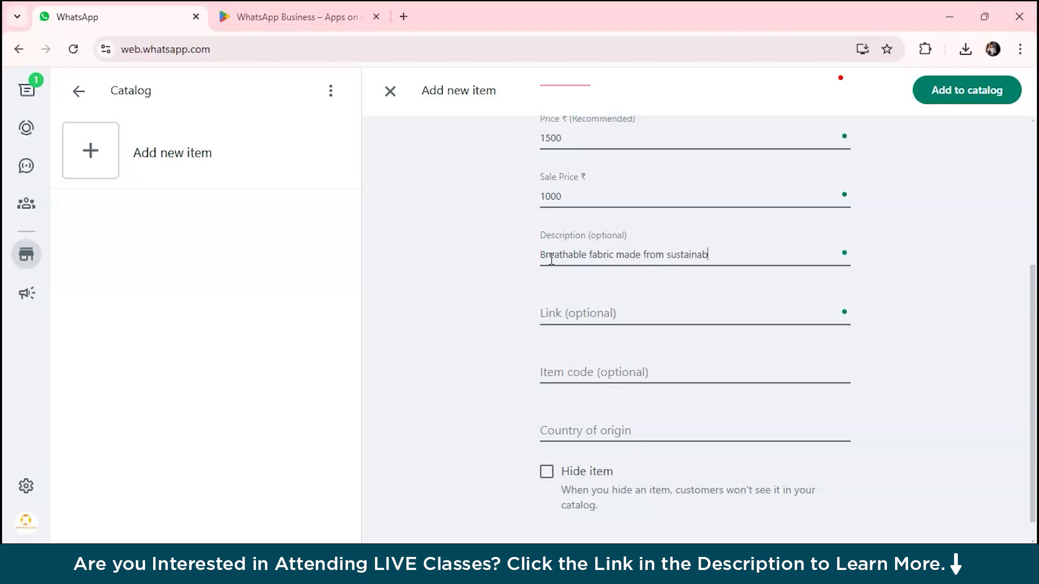
type("le materials . Available")
key("BackSpace")
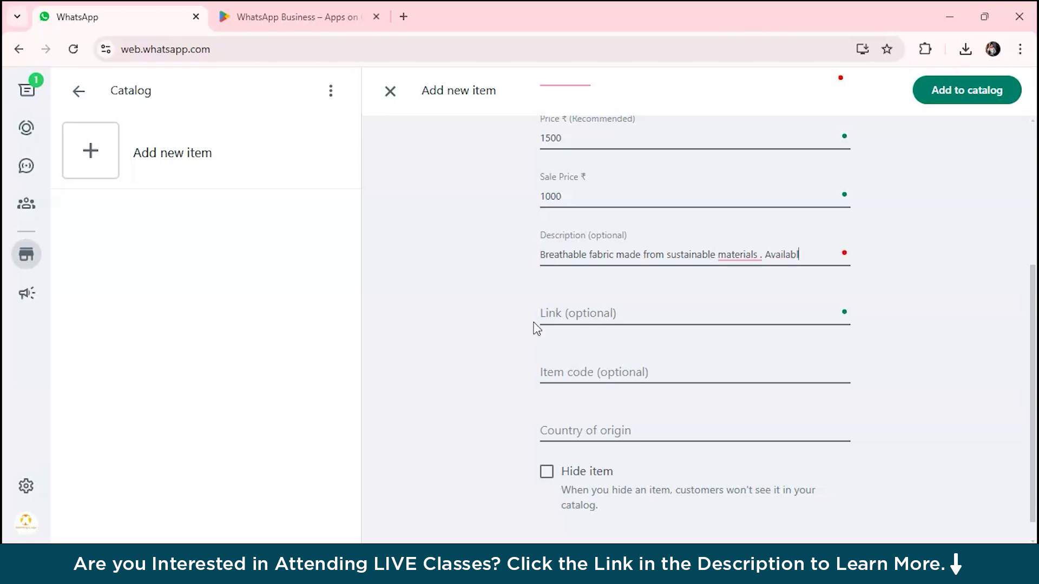
type("e in all sizes.")
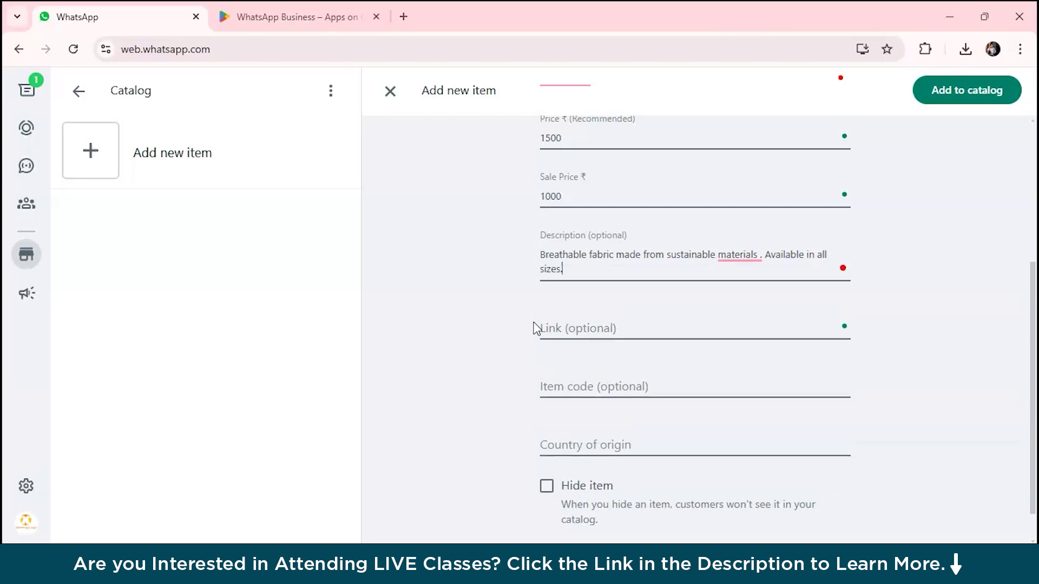
Step: Set the item's country of origin to India and save the choice
scroll(535, 327, "down", 1)
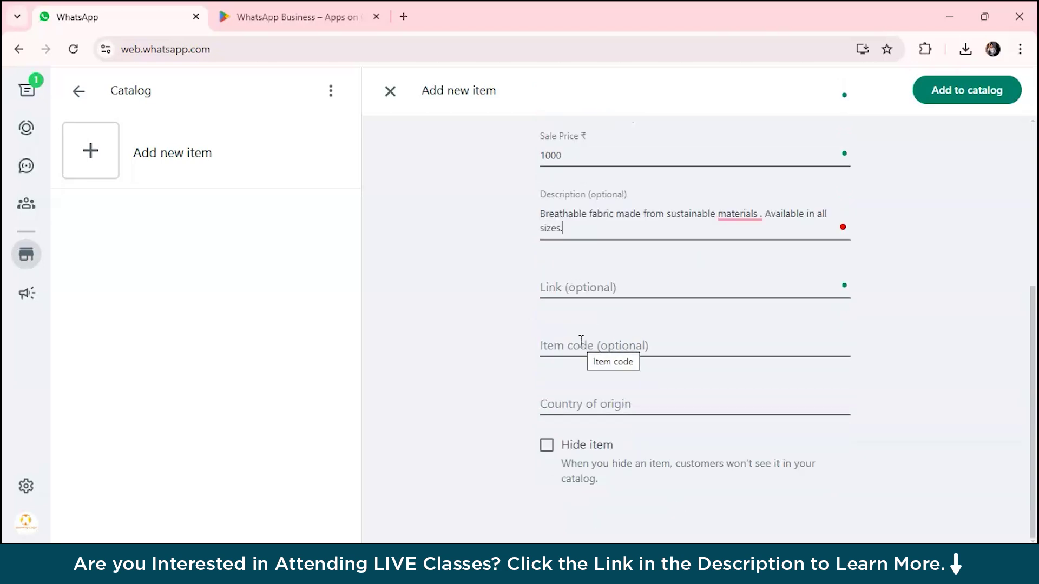
left_click(621, 407)
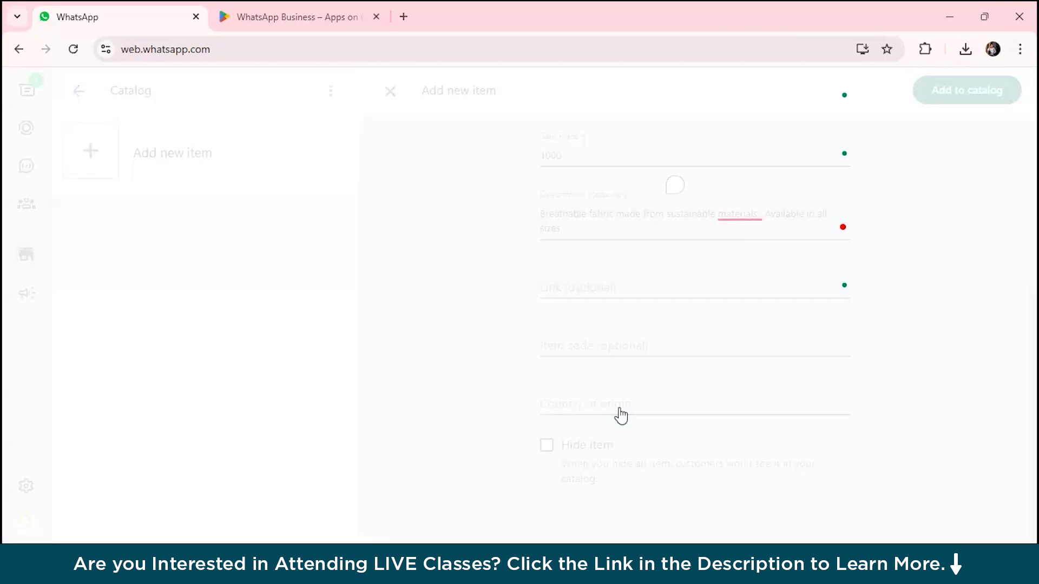
type("ind")
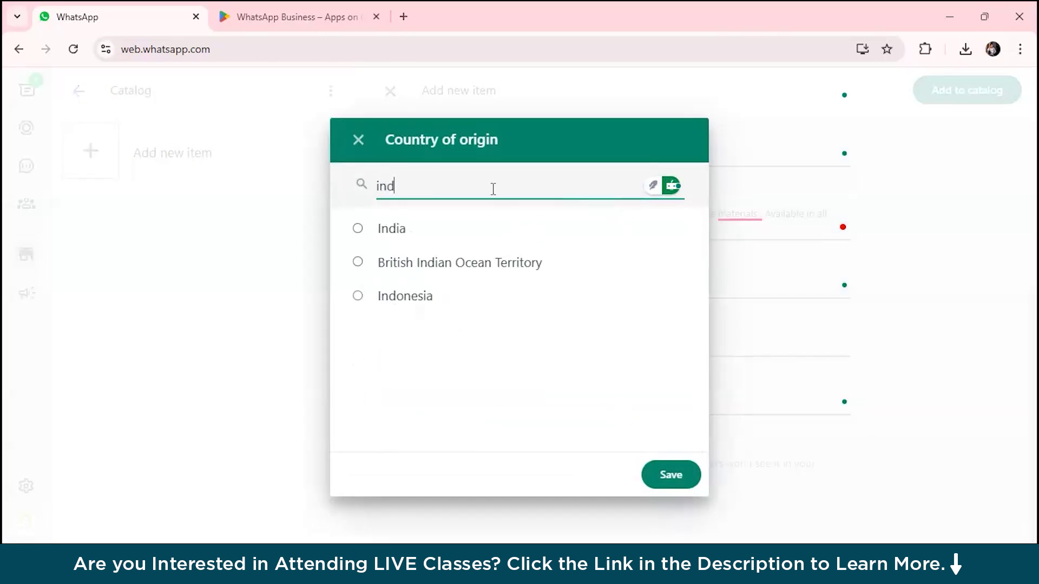
left_click(358, 229)
left_click(670, 475)
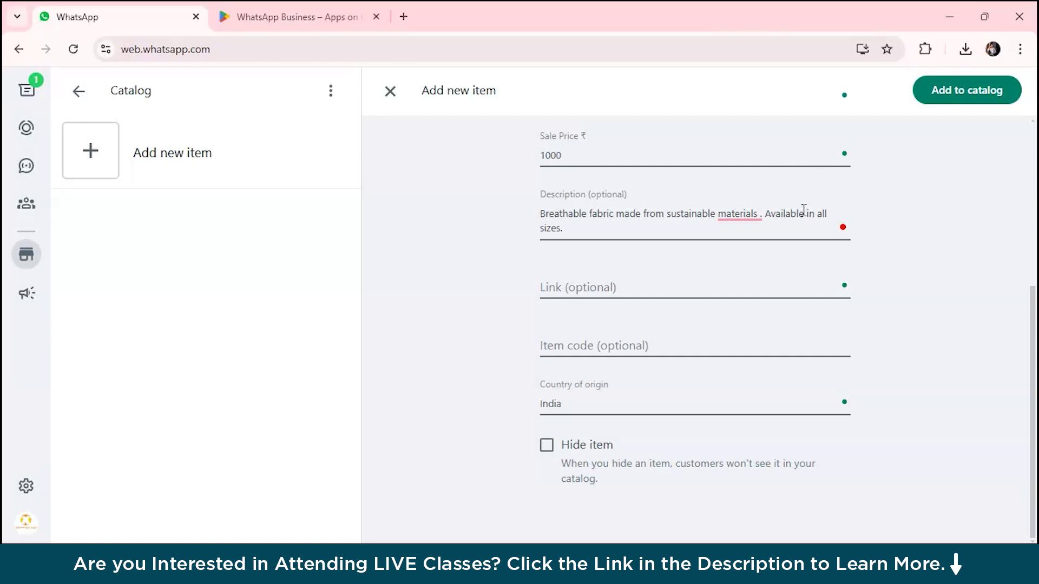
Step: Review the completed item form, add the item to the catalog and open the new dress entry
scroll(758, 216, "up", 5)
scroll(698, 357, "down", 5)
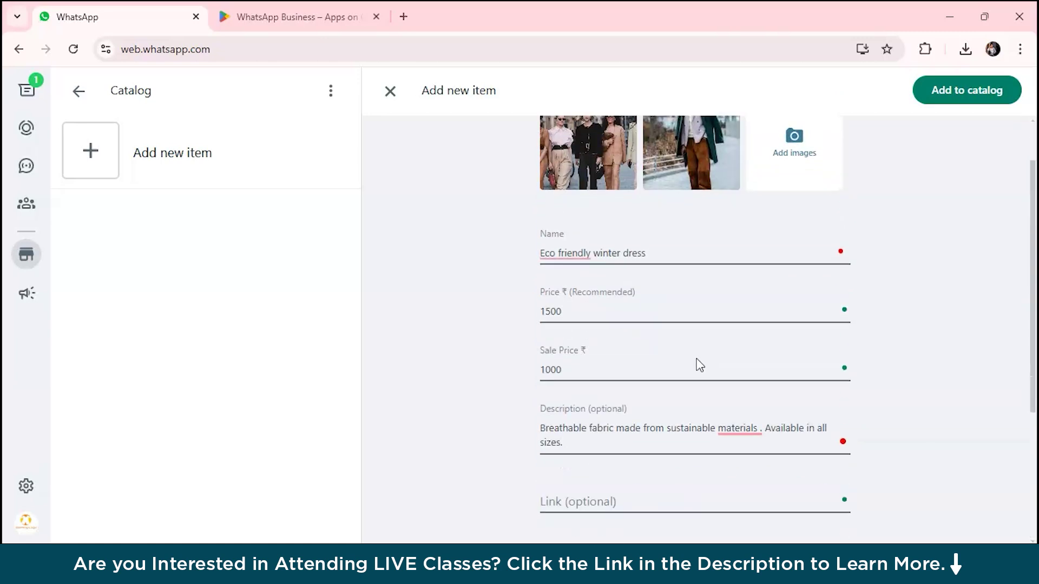
scroll(698, 358, "down", 1)
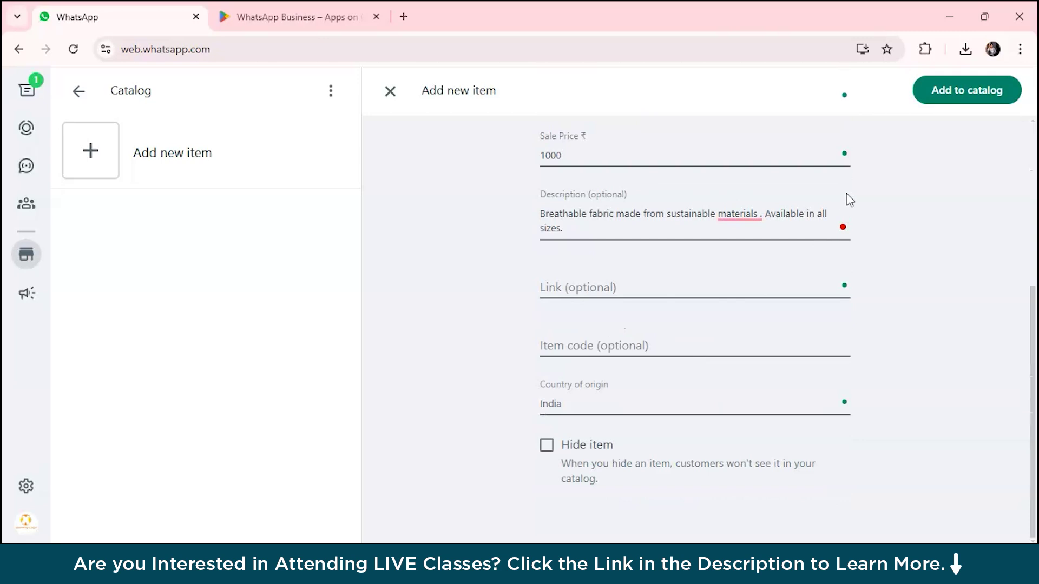
left_click(934, 99)
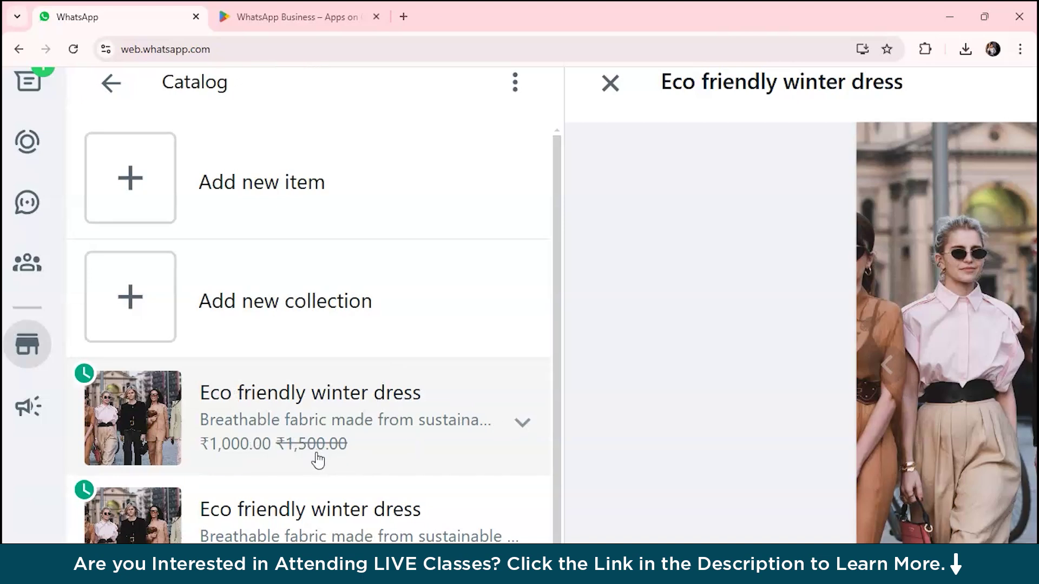
left_click(278, 343)
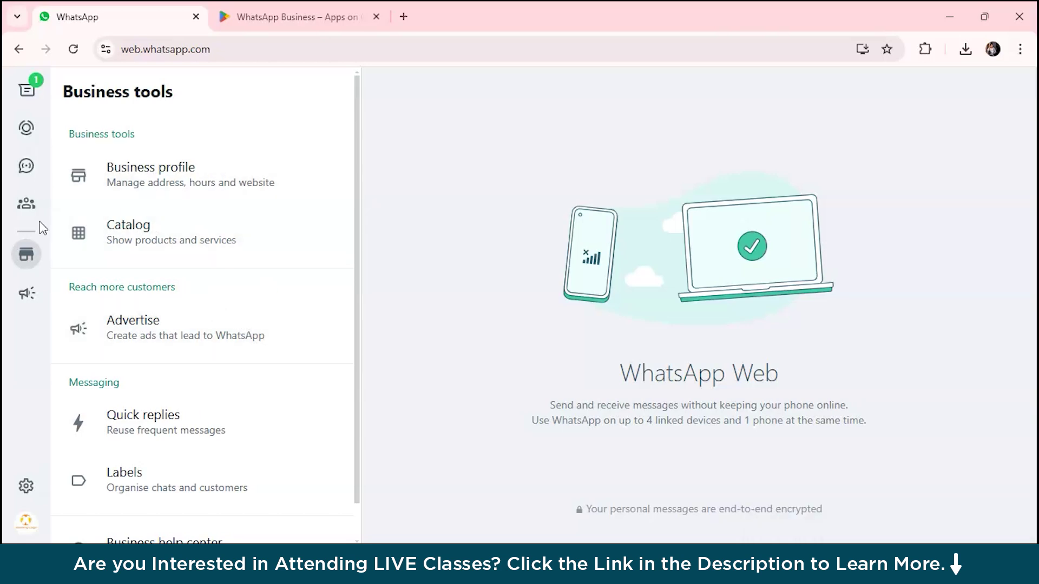
Step: Create a quick reply with the shortcut "hours" and the message "Our store hours are 9 am to 8 pm", and save it
scroll(165, 360, "down", 1)
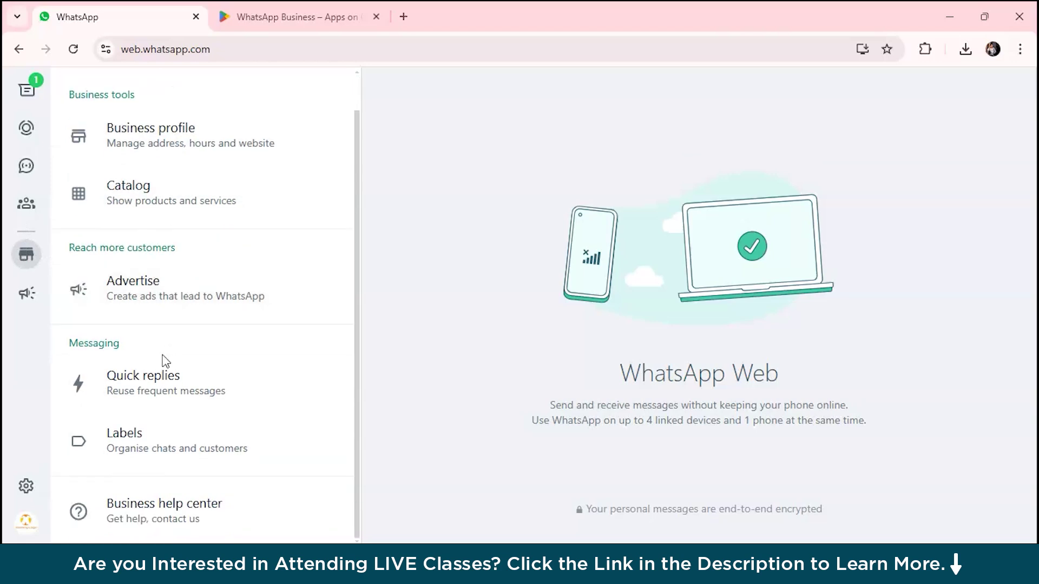
left_click(162, 366)
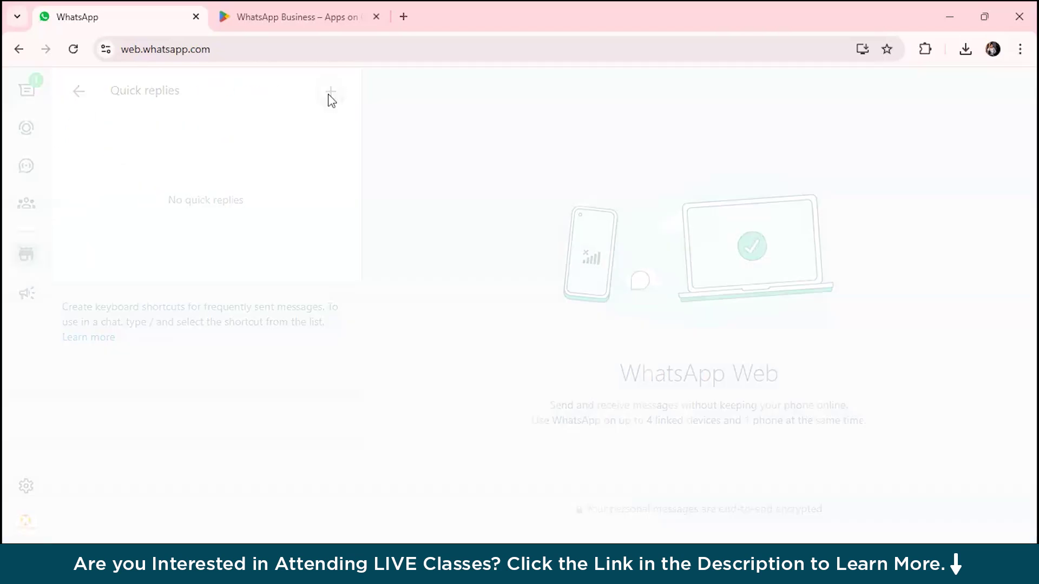
left_click(331, 95)
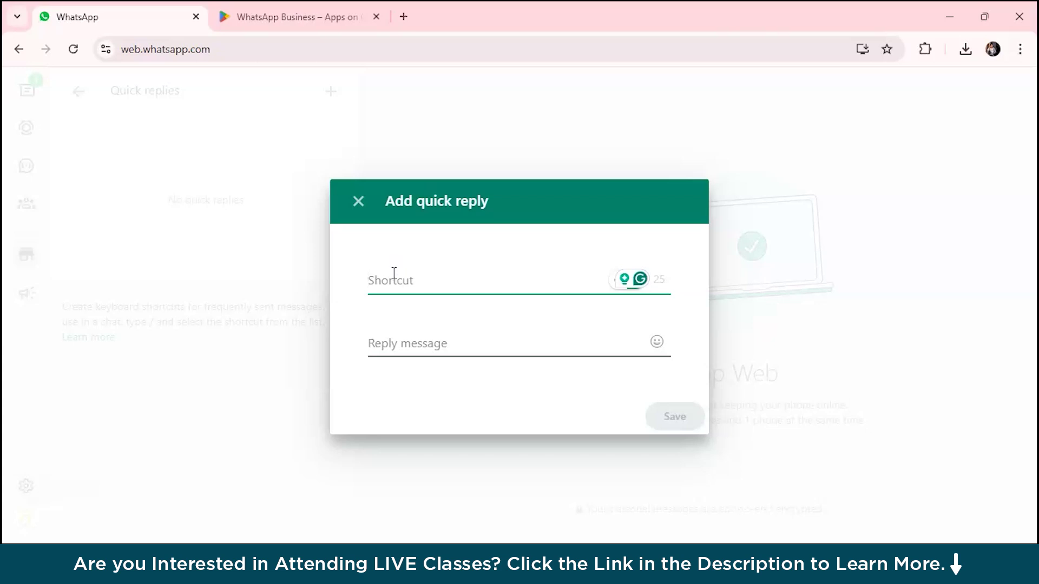
type("hours")
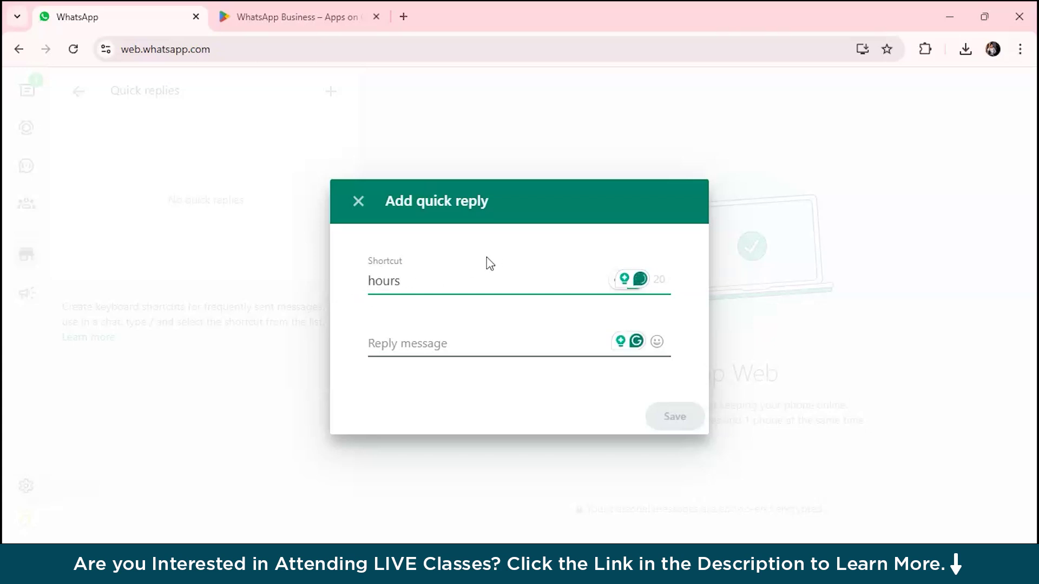
left_click(429, 342)
type("Our s")
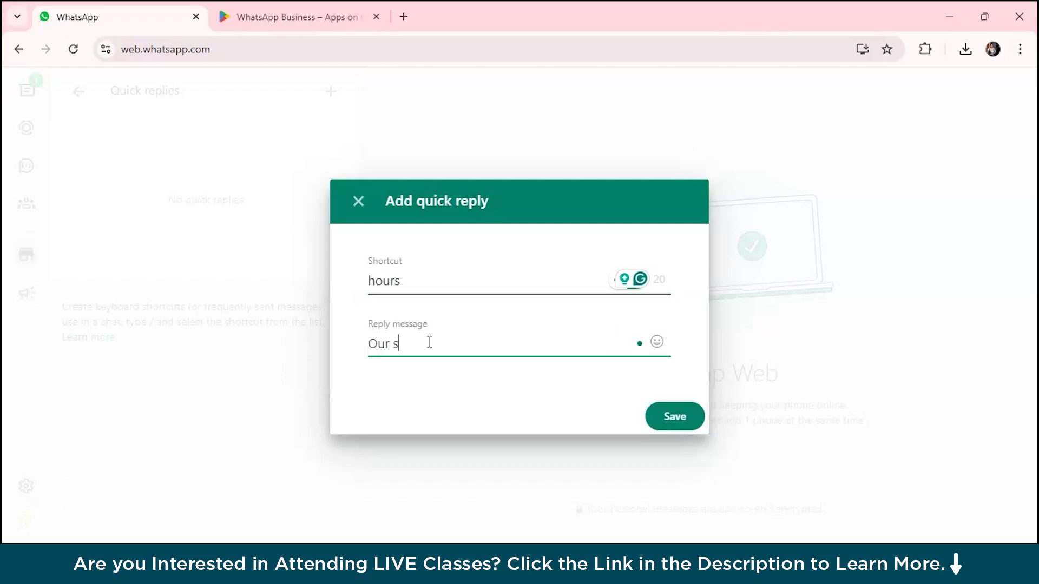
type("tore hours are 9 am to 8 pm")
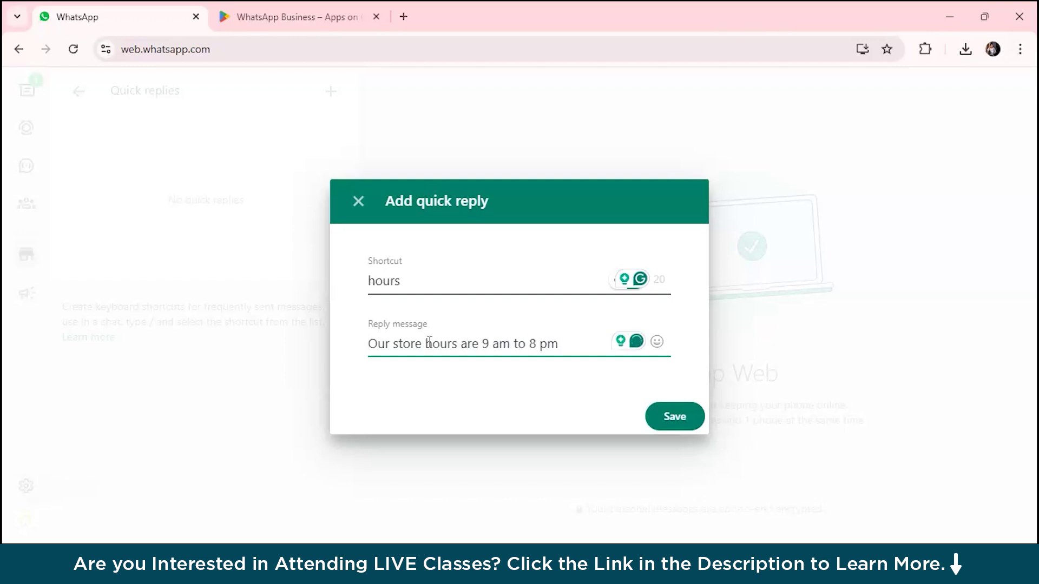
left_click(685, 420)
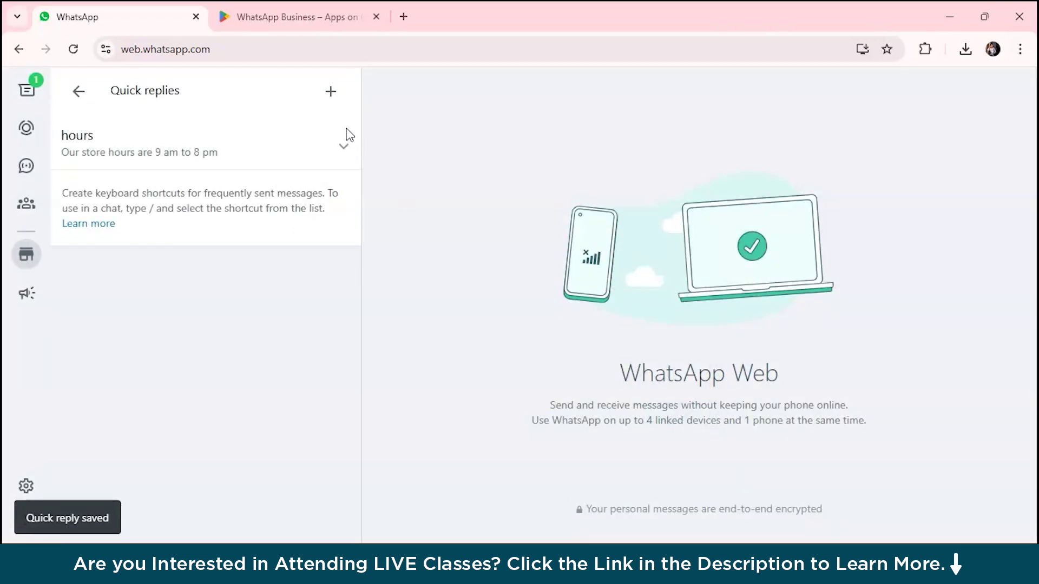
Step: Save a second quick reply with shortcut "return" and message "You can return items within 30 days", then go back to the business tools
left_click(329, 93)
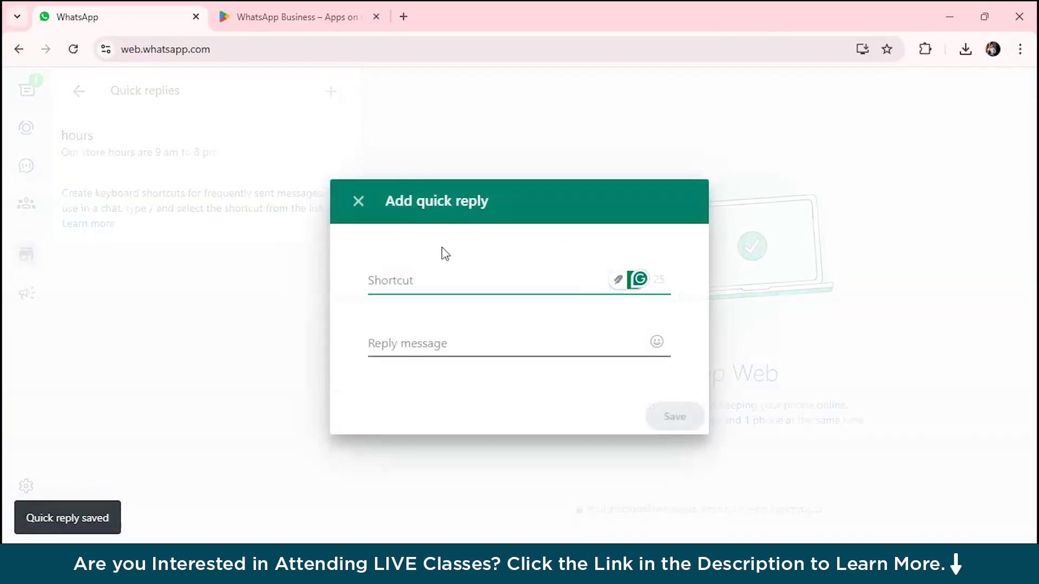
type("return")
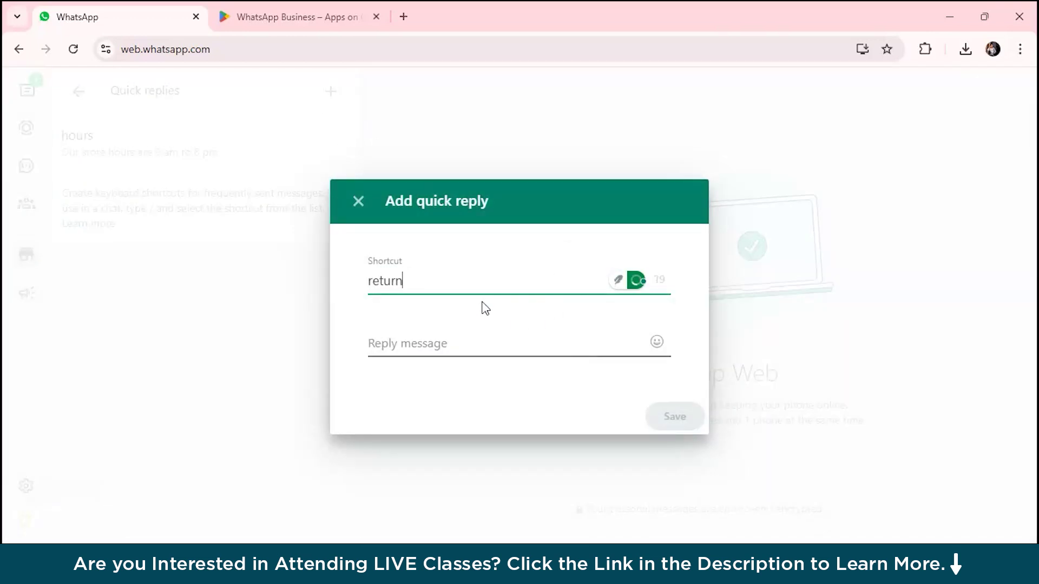
left_click(424, 340)
type("You can return items")
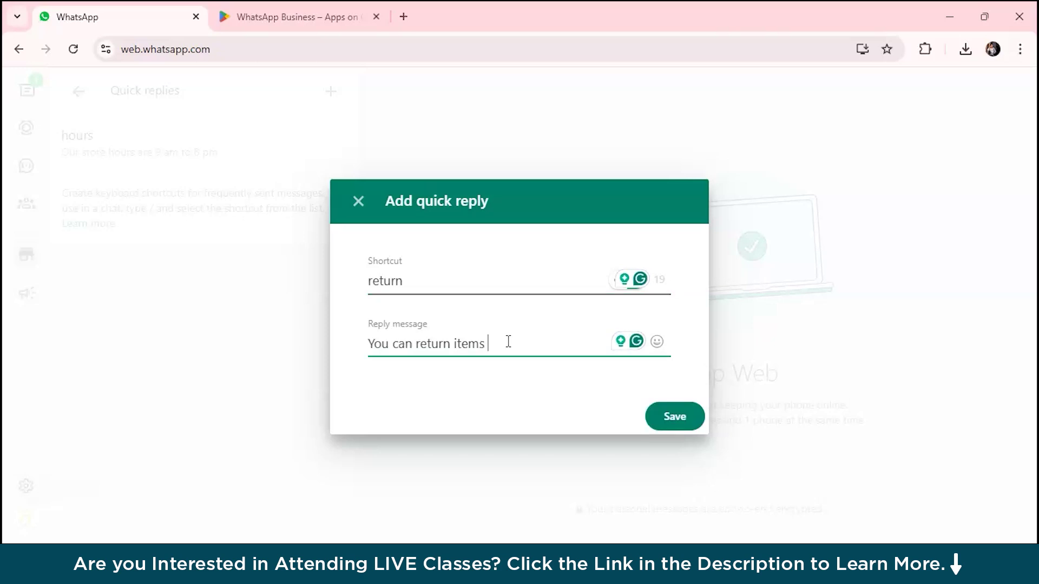
type("within 30 days")
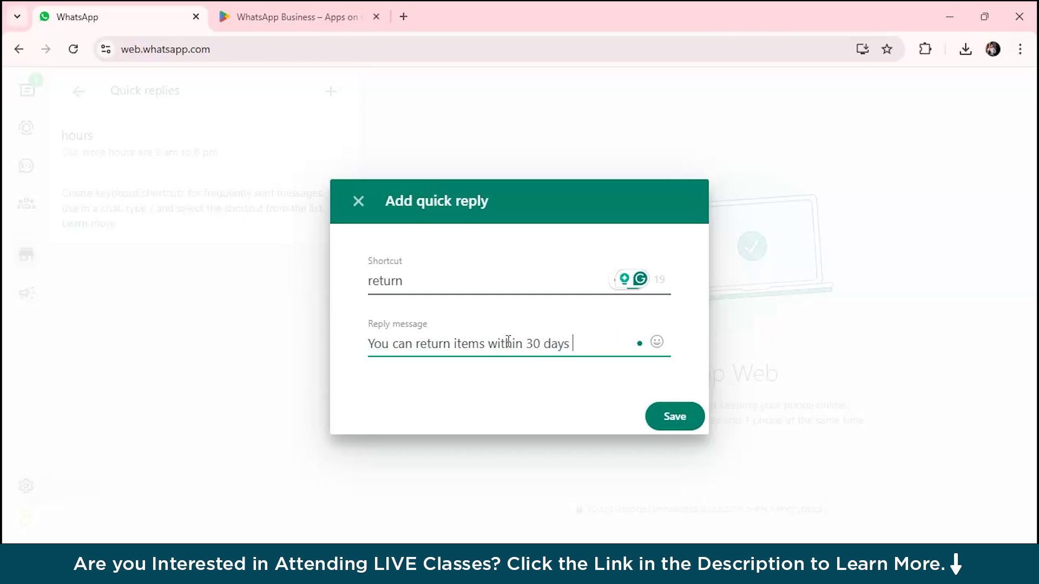
left_click(674, 417)
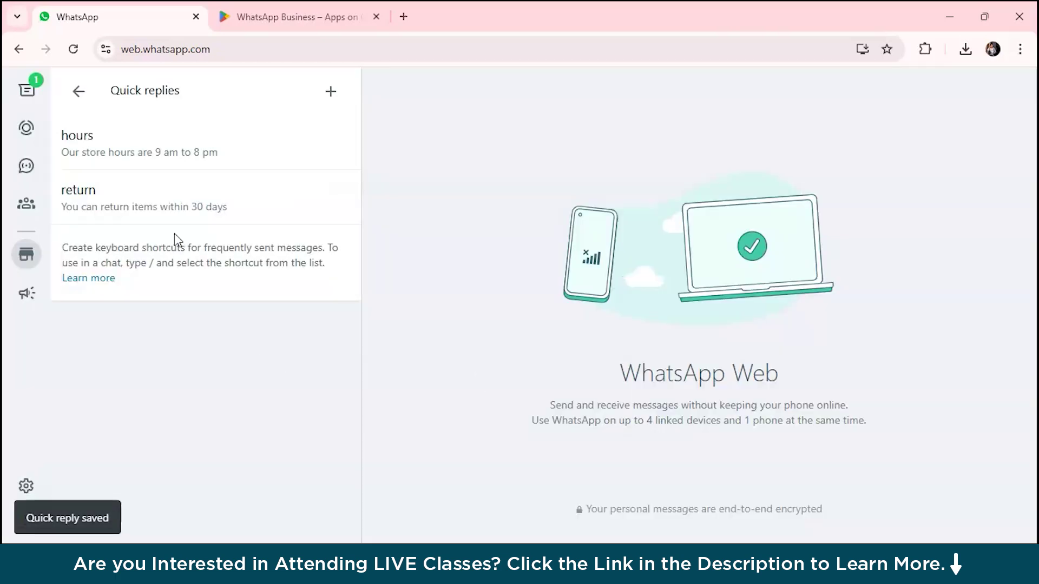
key("Escape")
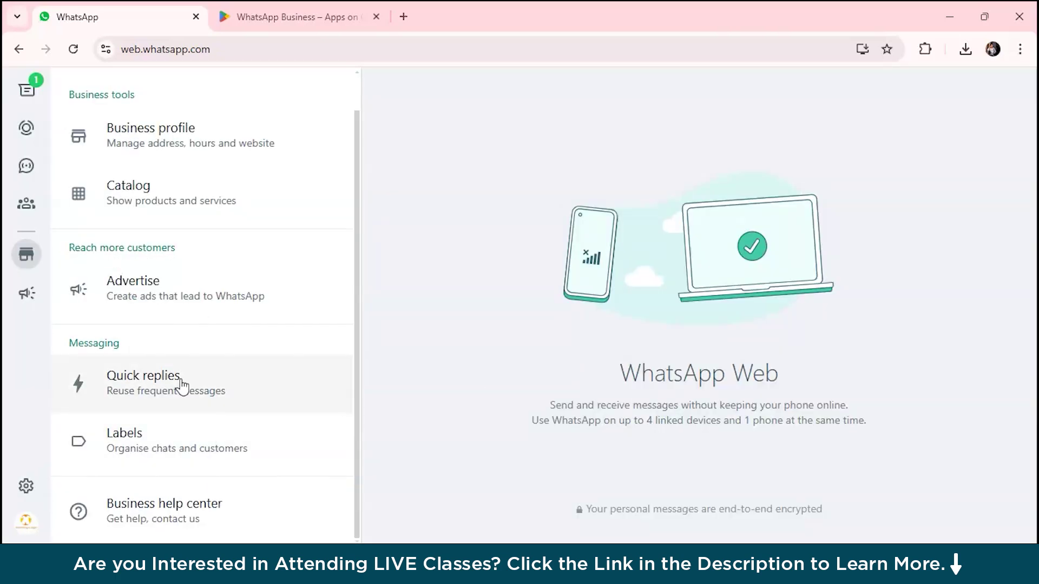
Step: Add a new chat label named "VIP Customers" to the business labels and save it
left_click(174, 446)
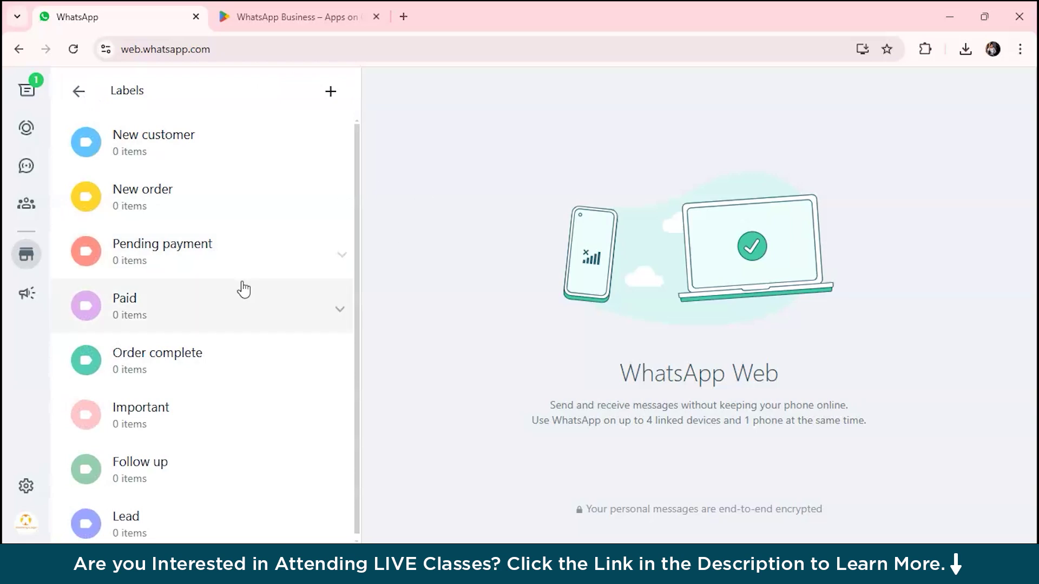
scroll(189, 281, "down", 1)
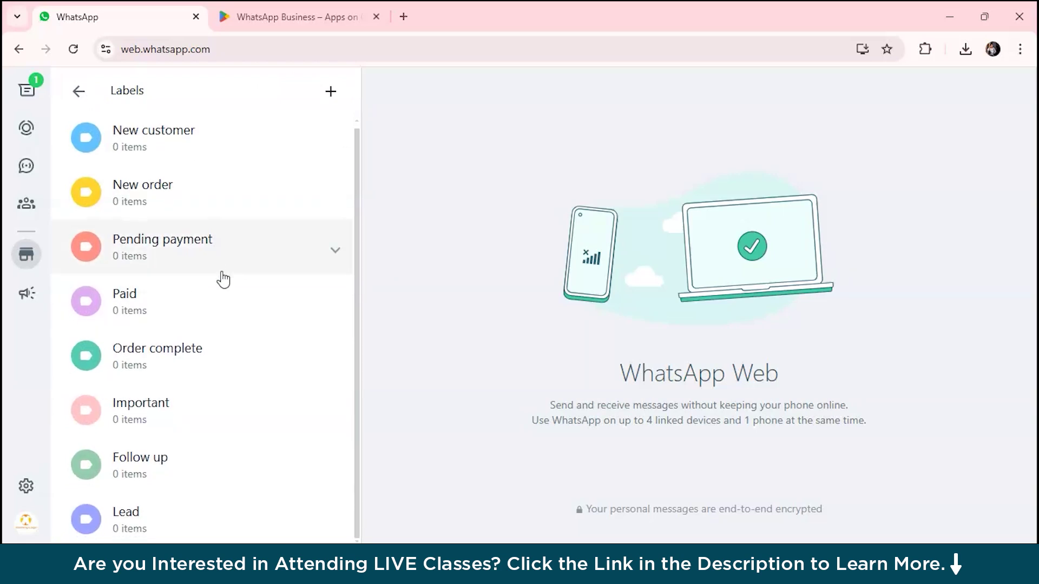
left_click(331, 91)
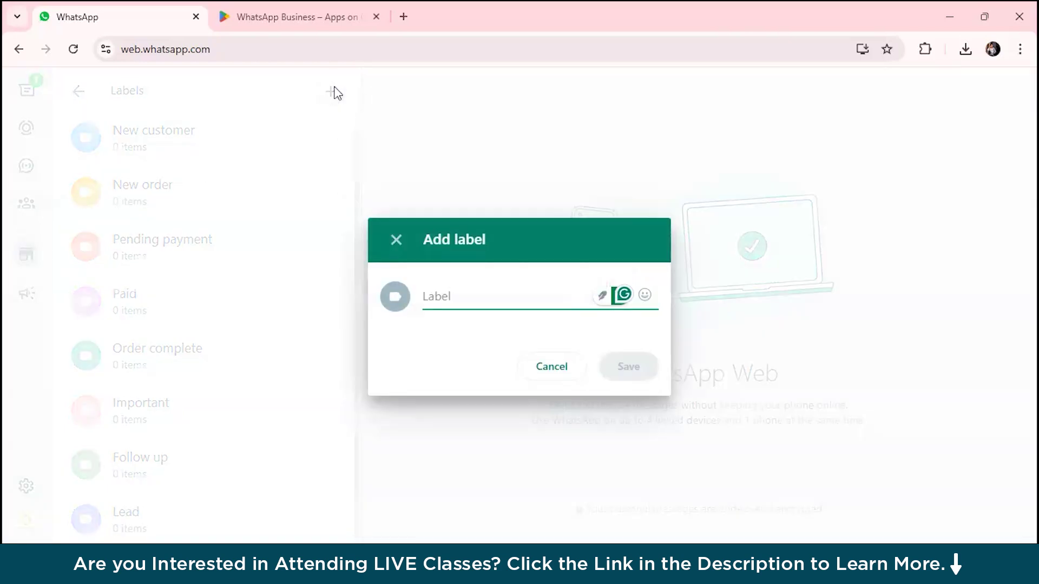
type("VIP C")
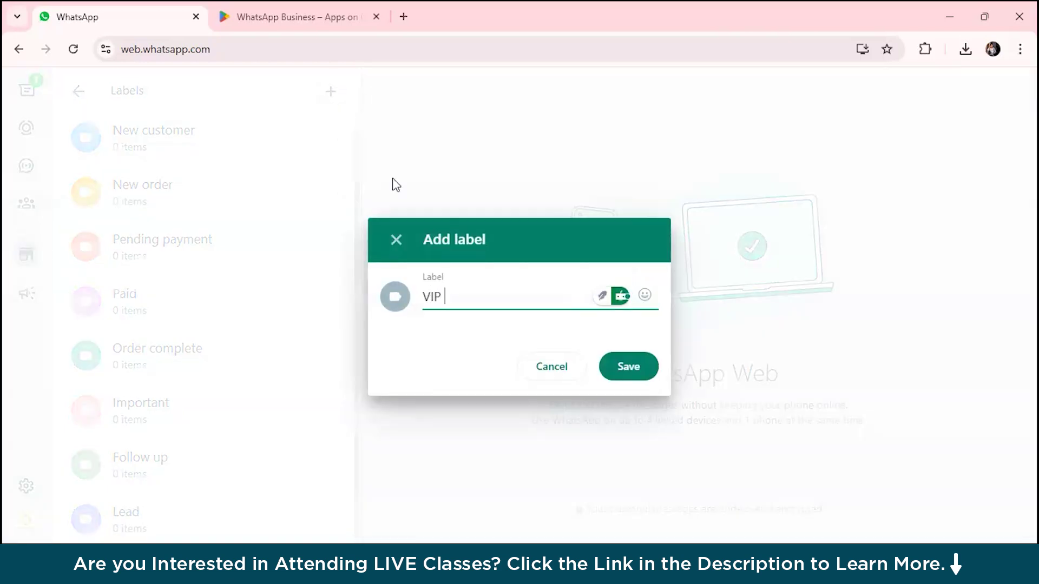
type("ustomers")
left_click(626, 367)
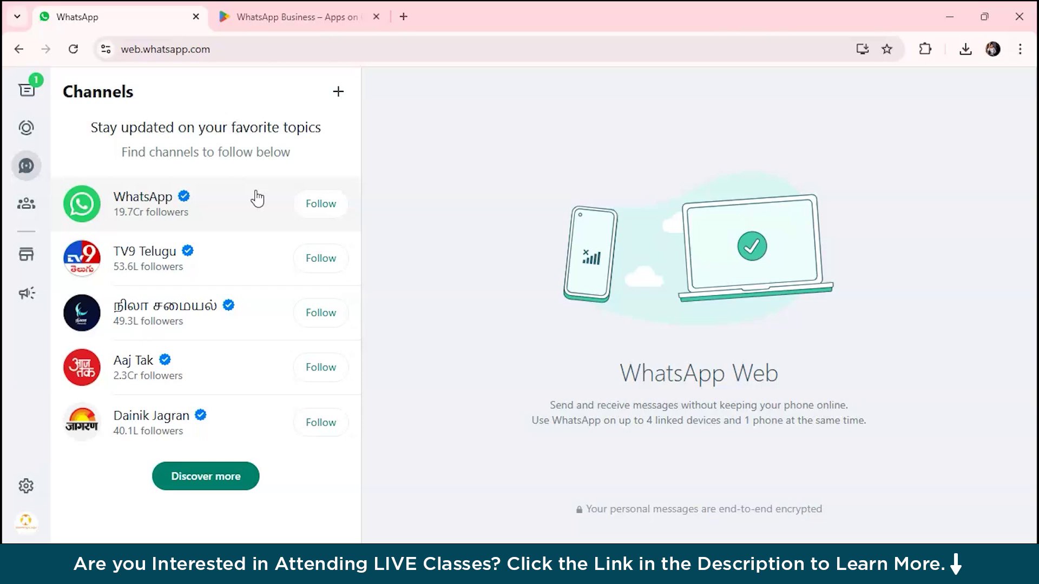
Step: Start a new channel, agree to the channel terms and name it "trendy fashion tips"
left_click(340, 93)
left_click(327, 138)
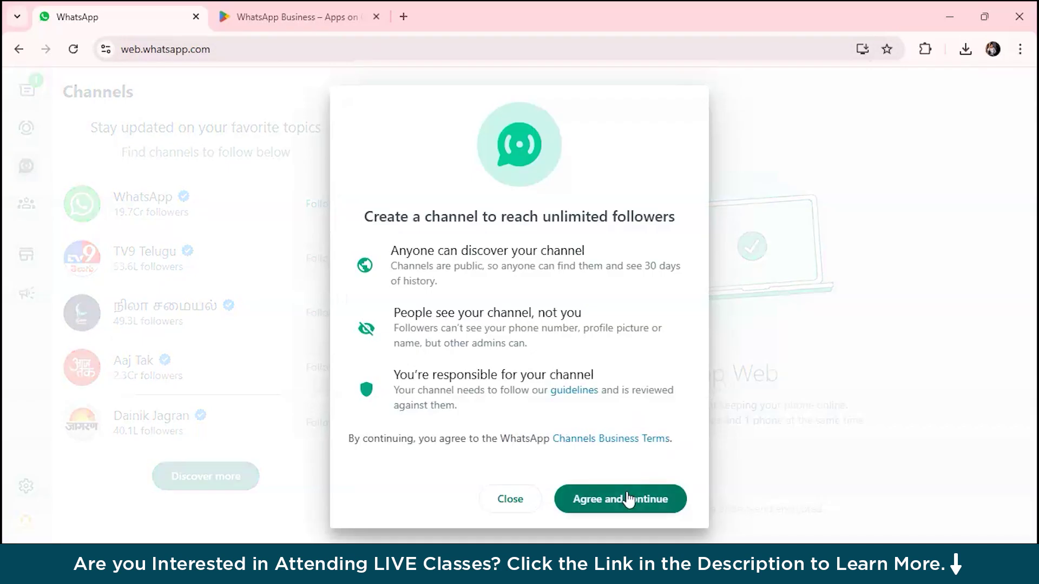
left_click(628, 500)
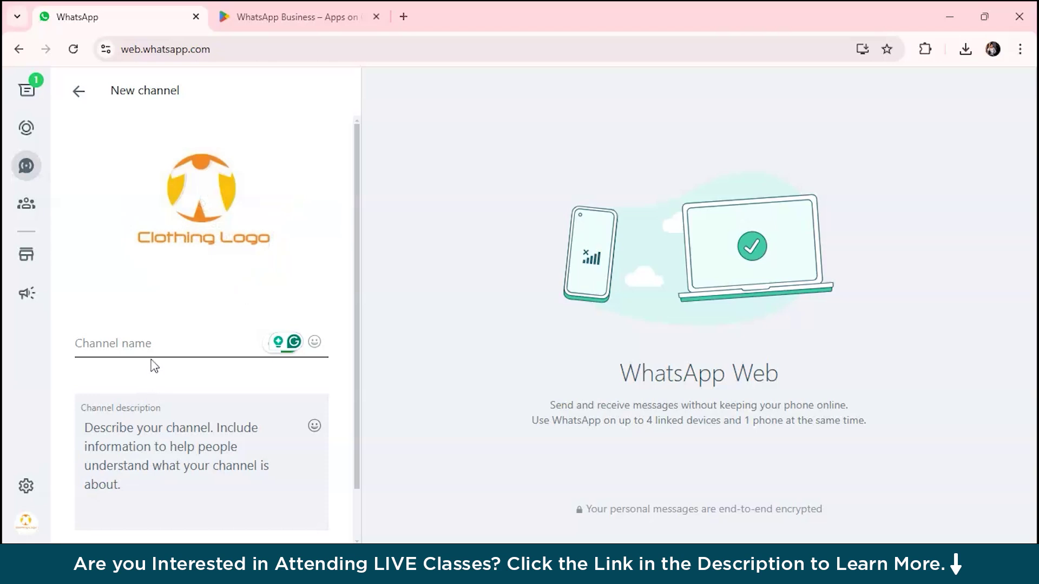
scroll(148, 345, "down", 1)
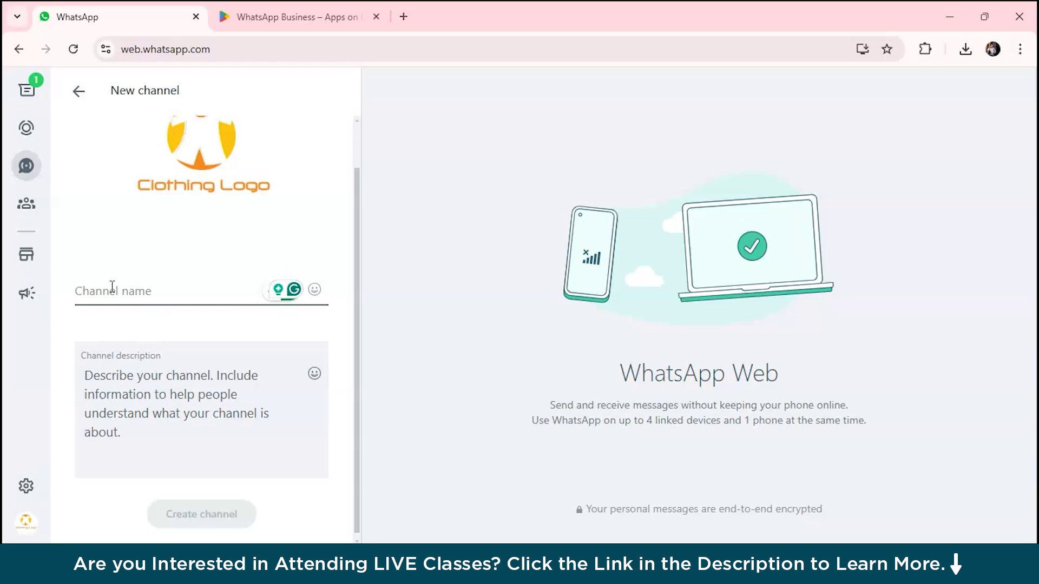
type("trend")
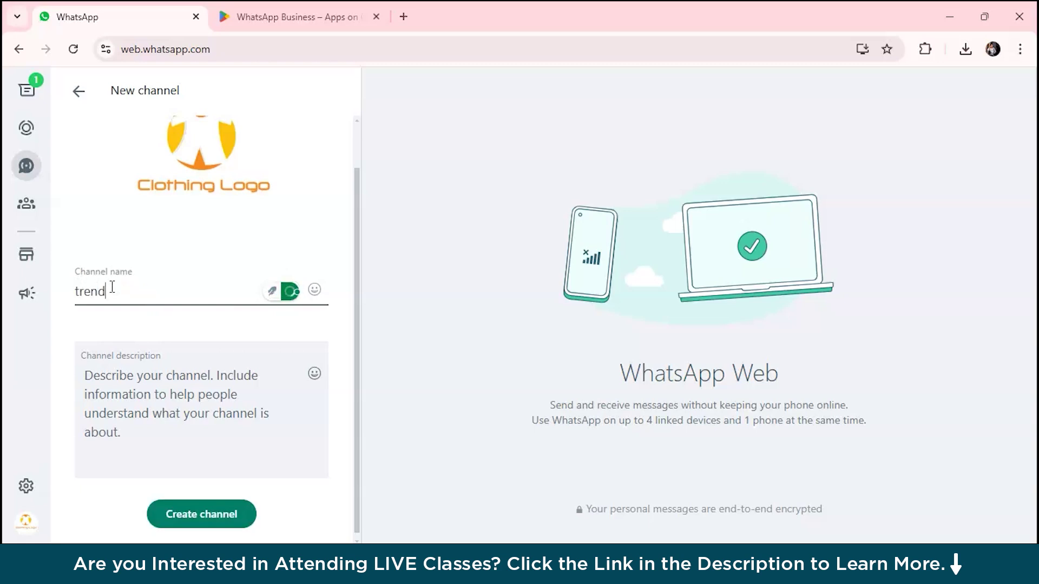
type("y fashion tips")
Step: Enter the channel description "Sustainable trendy latest style that you will love!" with correct spelling and create the channel
left_click(123, 398)
type("Sustaina")
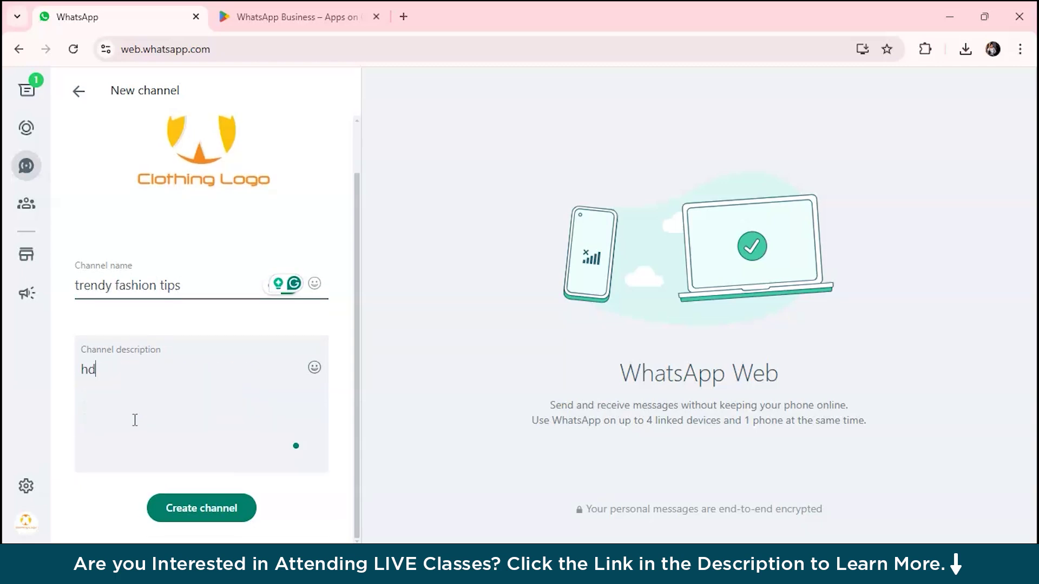
type("ble trendly ")
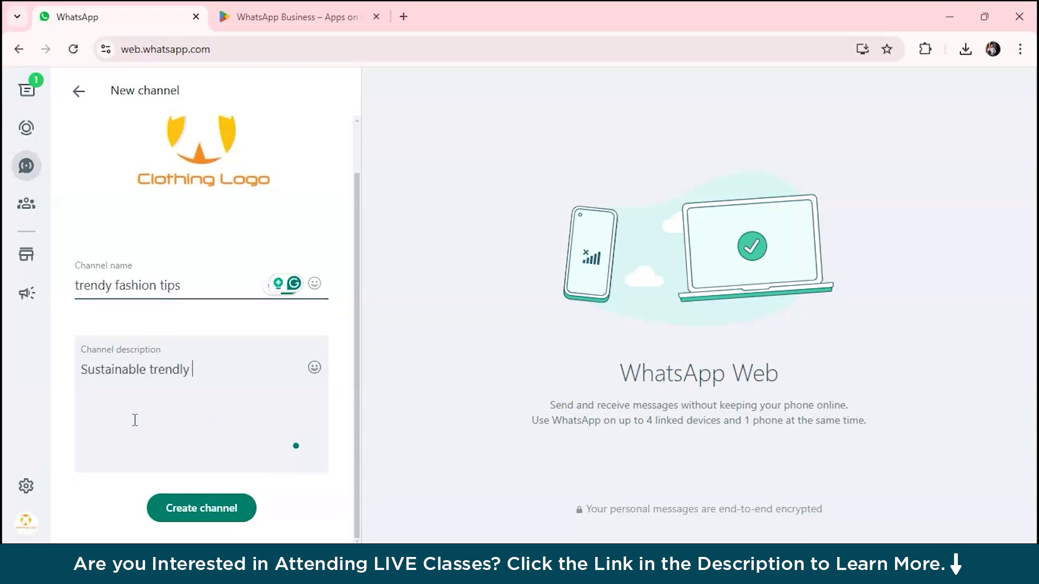
type("latest style that you will love!")
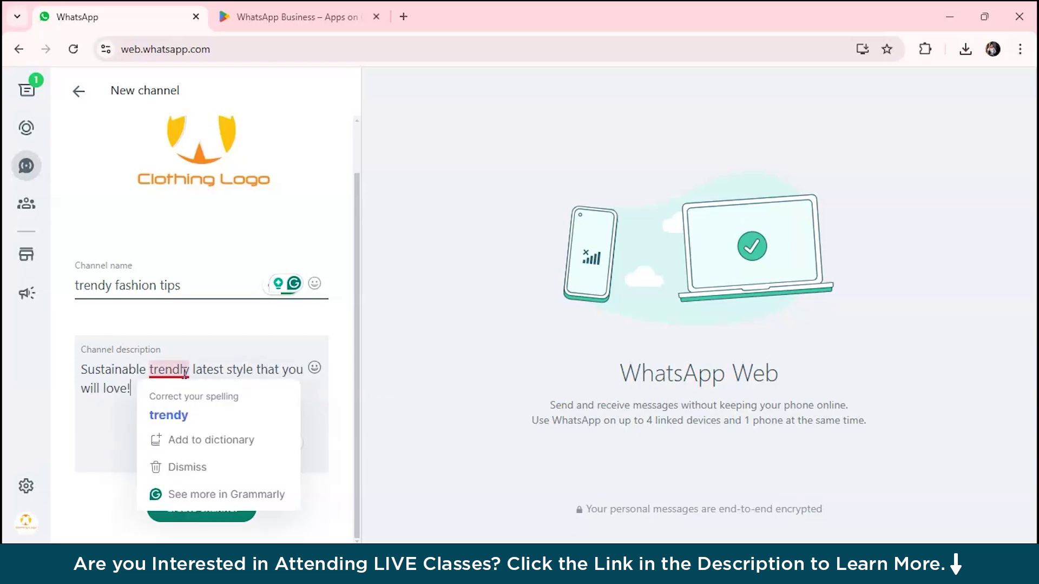
left_click(188, 398)
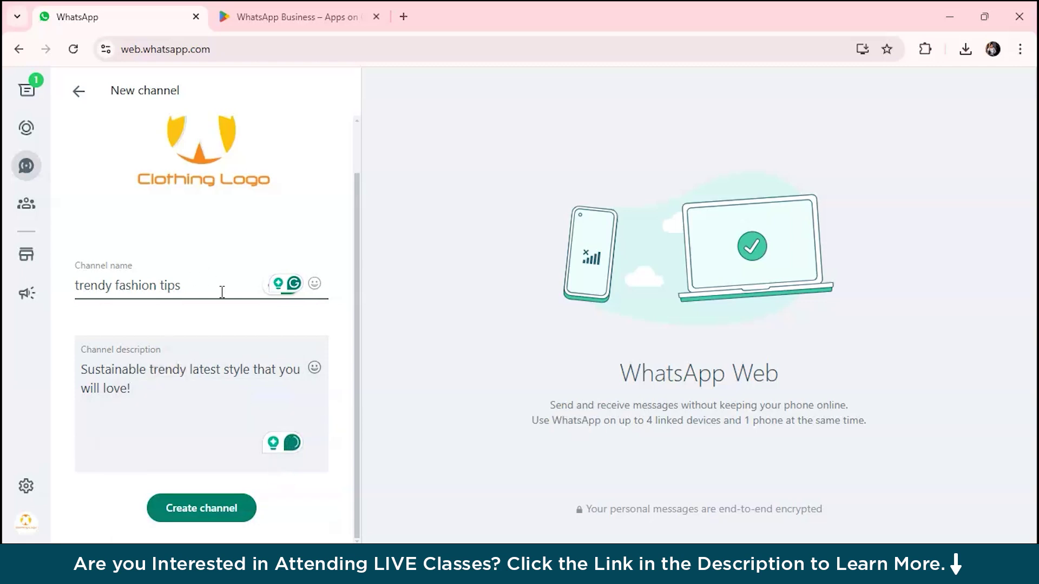
scroll(222, 295, "up", 1)
scroll(242, 427, "down", 1)
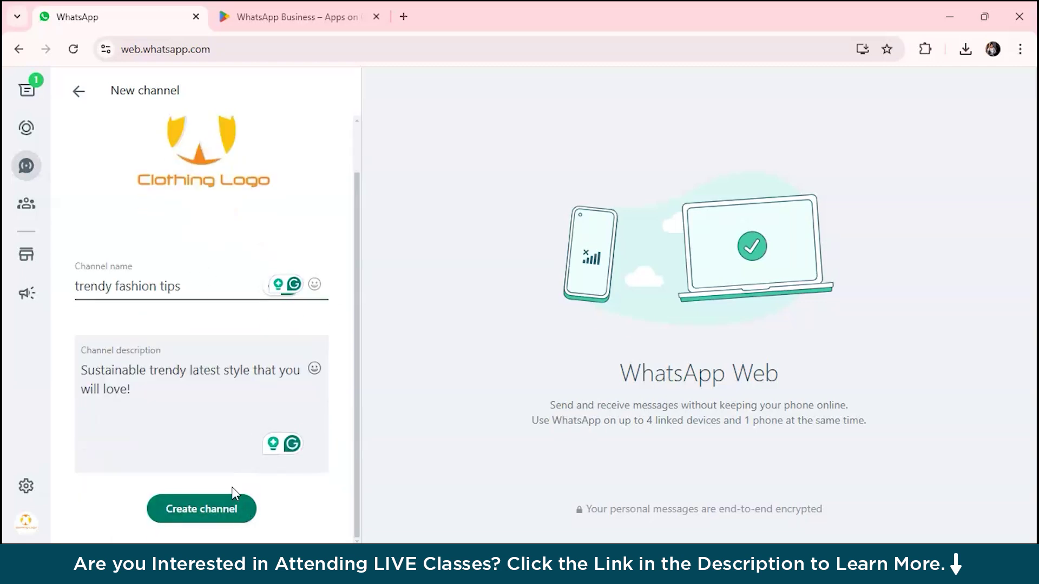
left_click(224, 509)
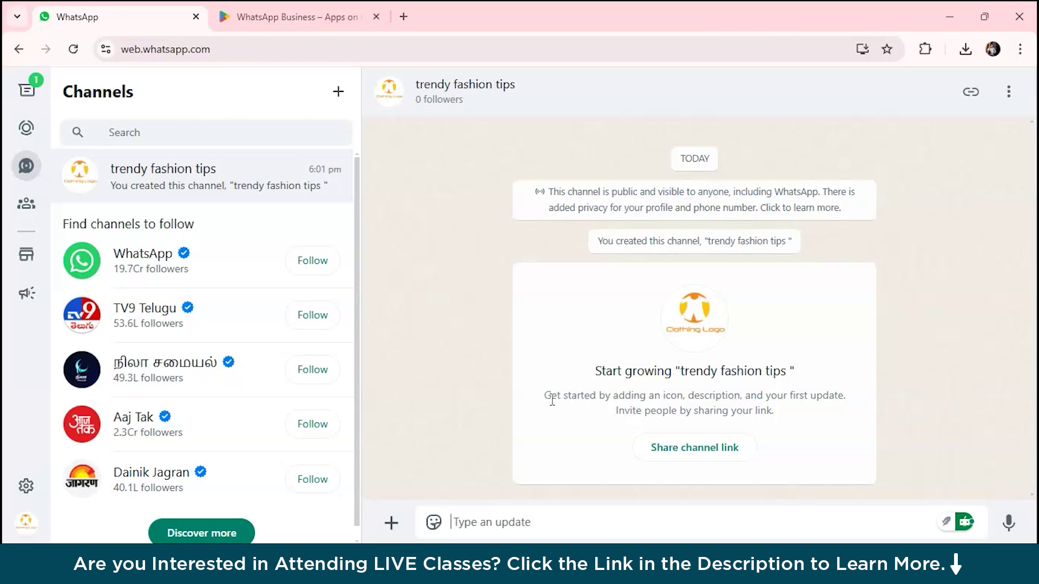
Step: View the status updates area and the introduction to Facebook and Instagram ads, and dismiss the introduction
left_click(26, 130)
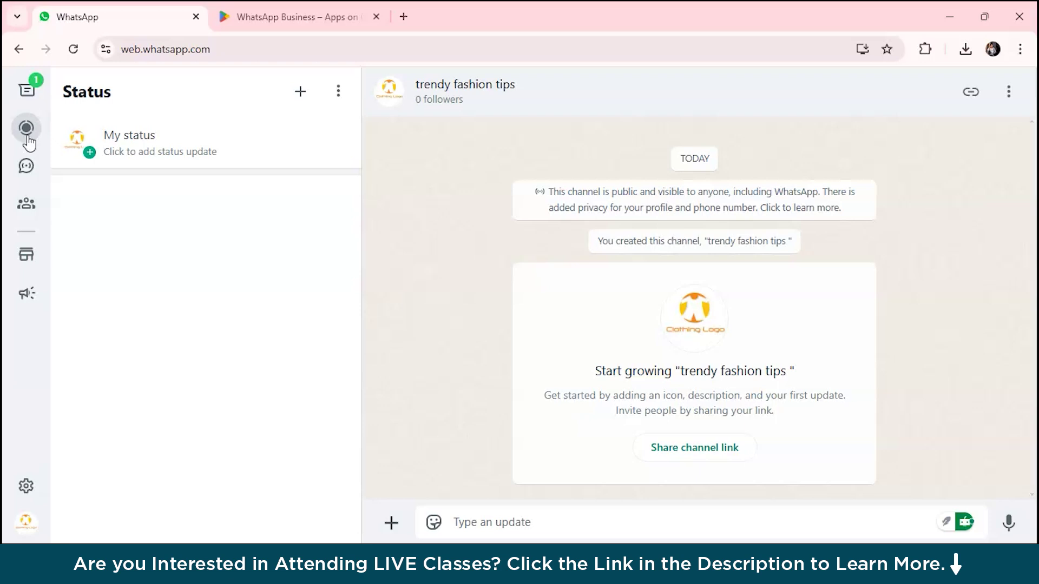
left_click(26, 293)
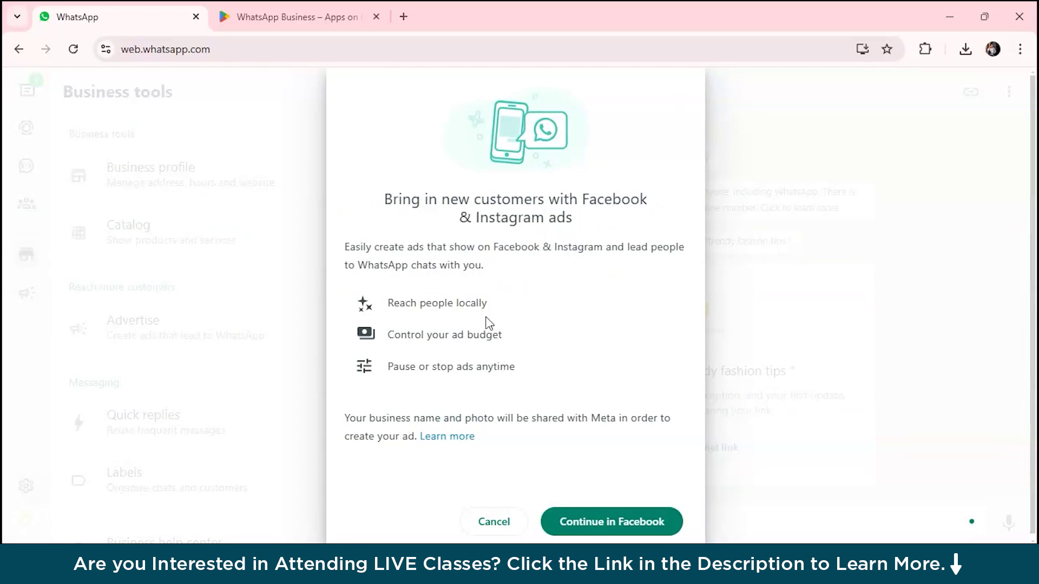
left_click(492, 531)
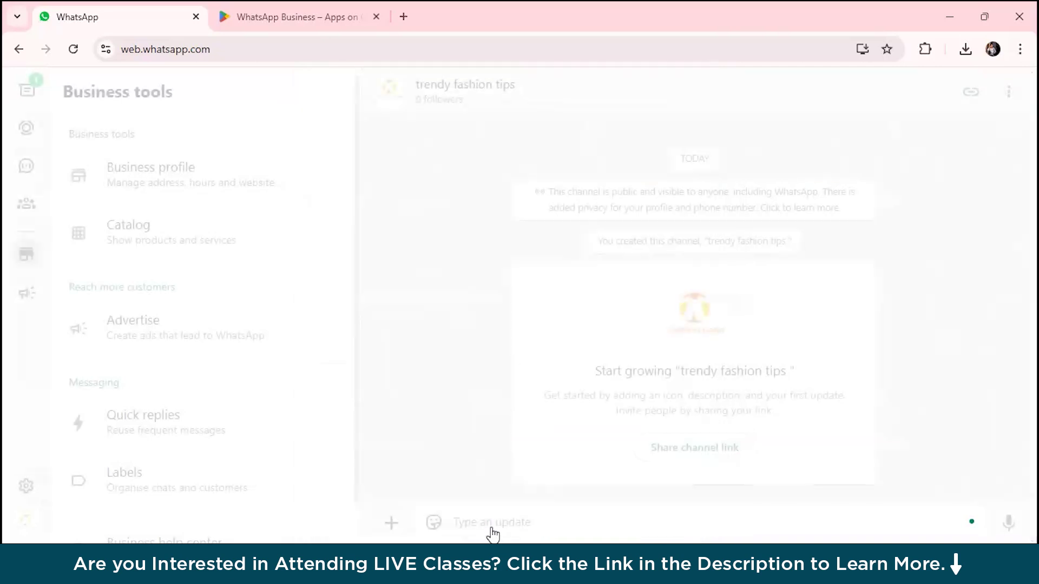
scroll(163, 368, "down", 1)
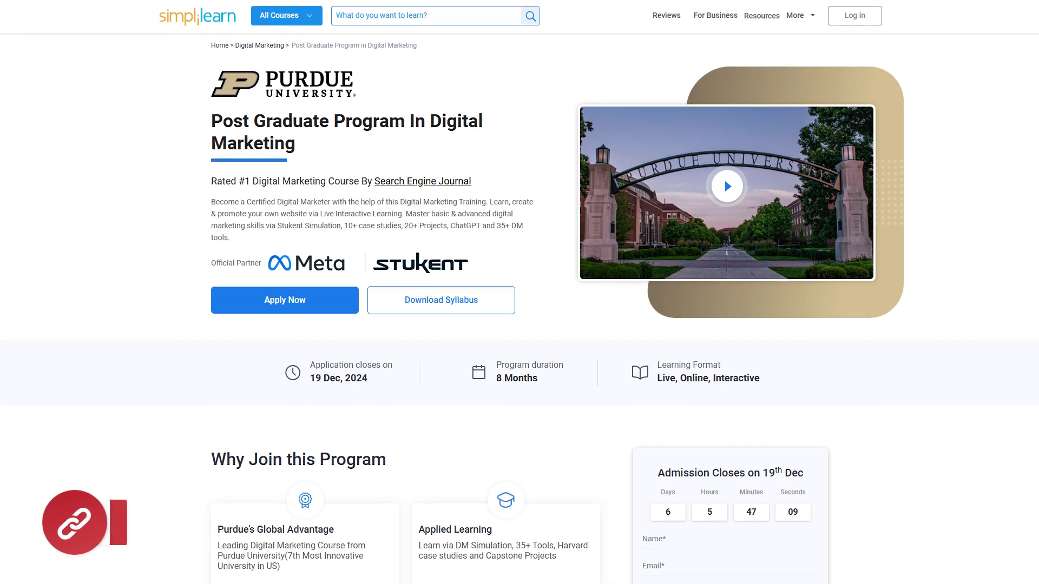
scroll(520, 292, "down", 2)
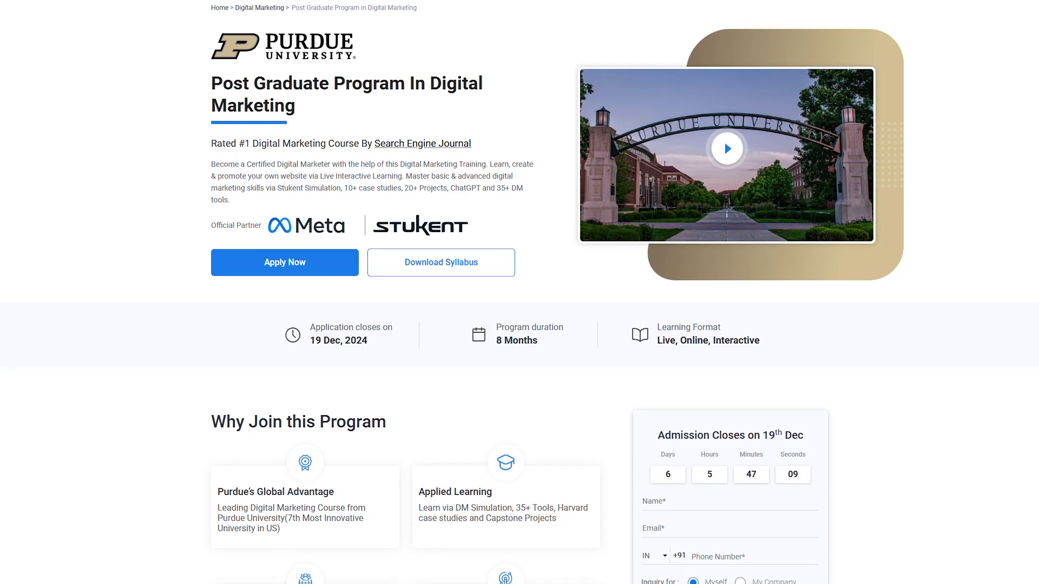